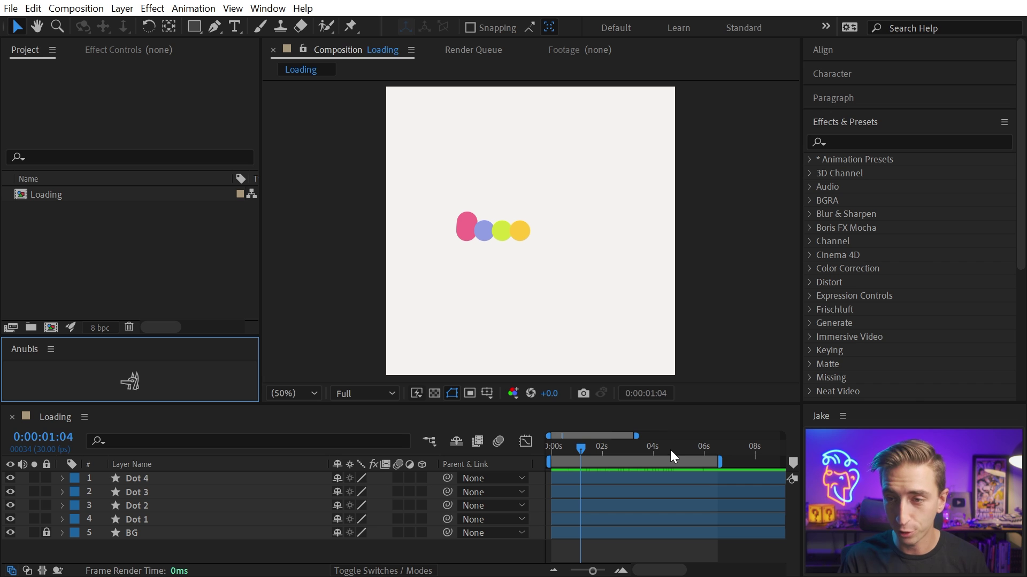
Step: Render the Loading comp, play the resulting Loading.mp4 in VLC, then close VLC and Explorer
mouse_move(625, 450)
left_mouse_down()
mouse_move(714, 452)
mouse_move(613, 458)
left_mouse_up()
key("ctrl+m")
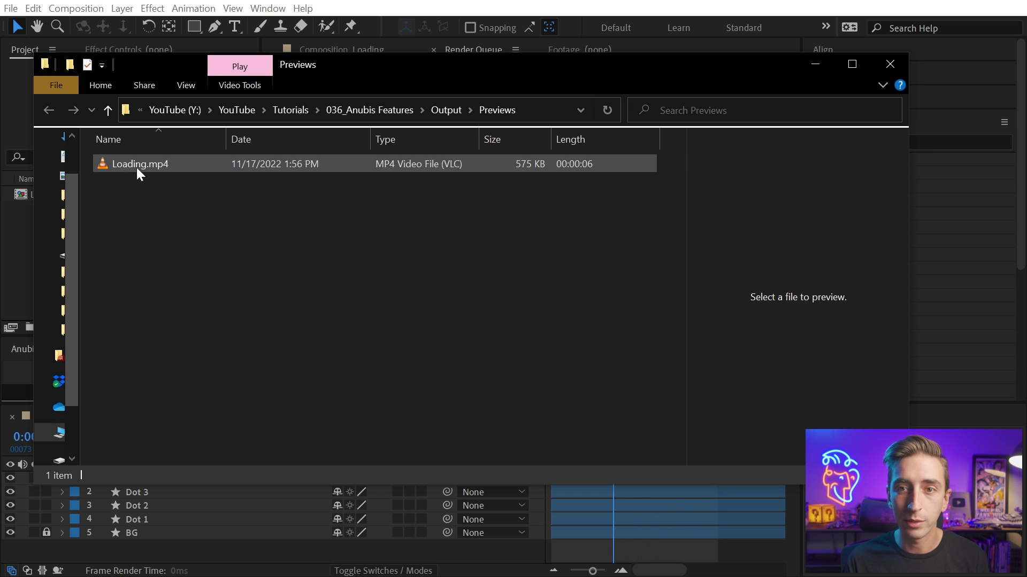
double_click(137, 166)
left_click_drag(145, 11, 254, 1)
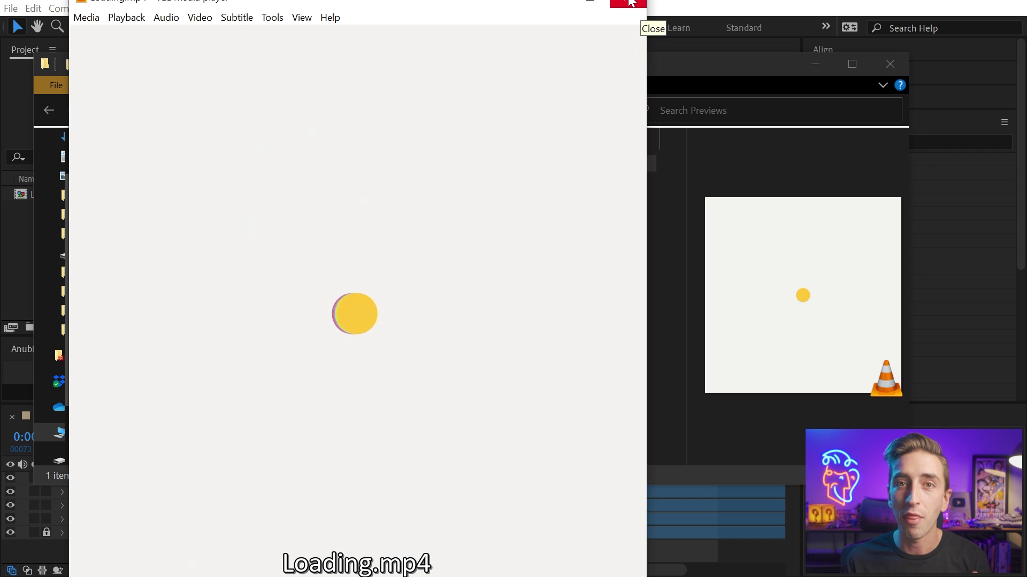
left_click(641, 7)
left_click(898, 65)
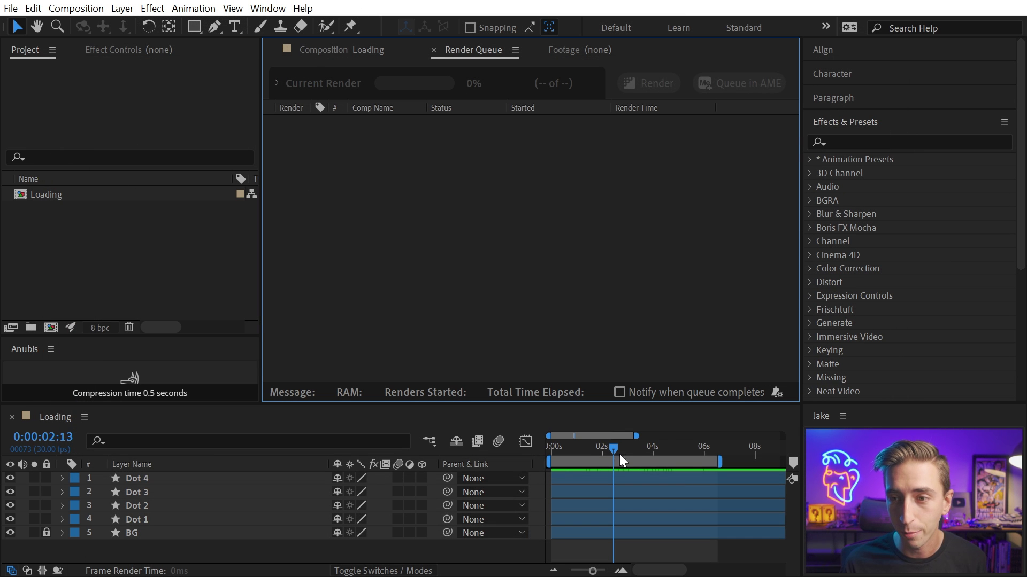
Step: Scrub the animation, glance at the render queue, and return to the Loading composition
left_click_drag(619, 454, 580, 444)
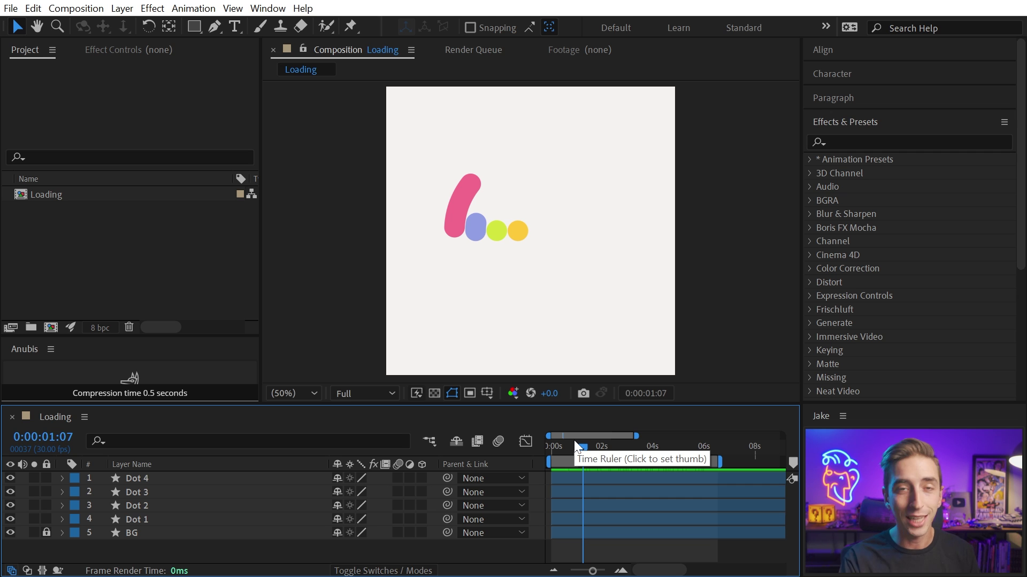
left_click(453, 51)
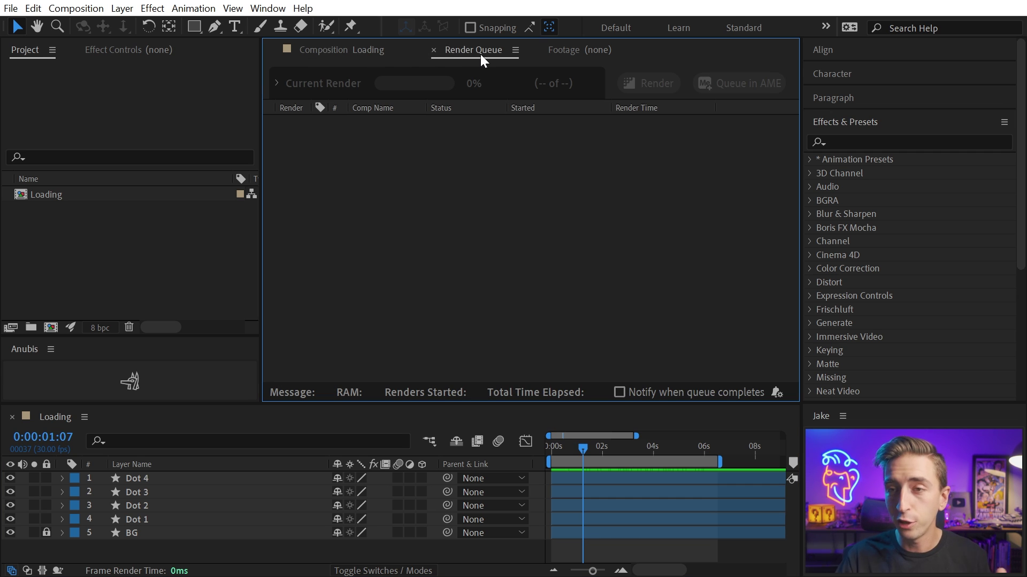
left_click(328, 50)
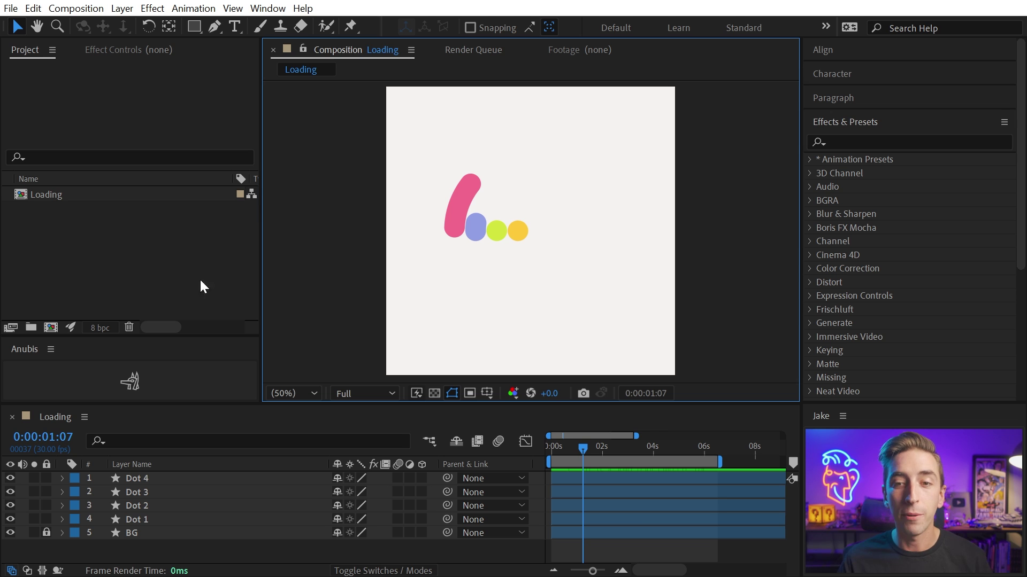
Step: Enlarge the Anubis panel and expand its rendering options to show High Quality, Best Settings and High MP4
left_click_drag(150, 337, 155, 227)
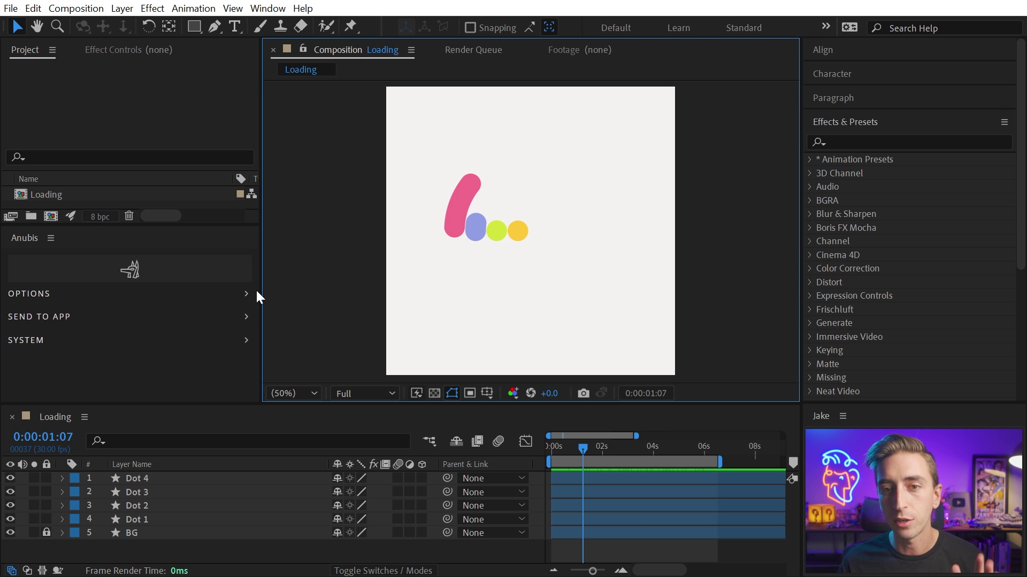
left_click(131, 221)
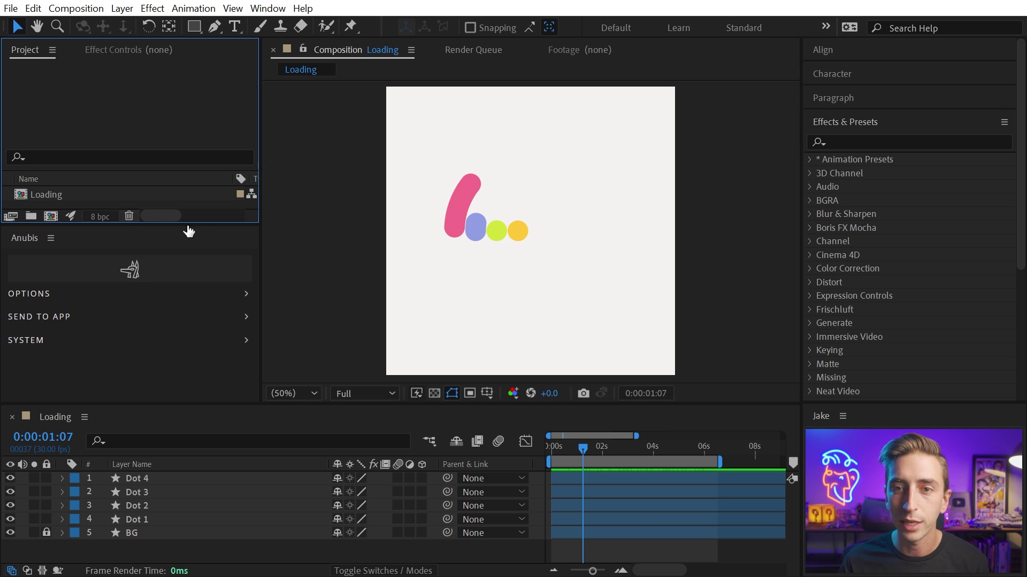
left_click(244, 294)
left_click_drag(197, 225, 199, 114)
scroll(107, 347, "down", 5)
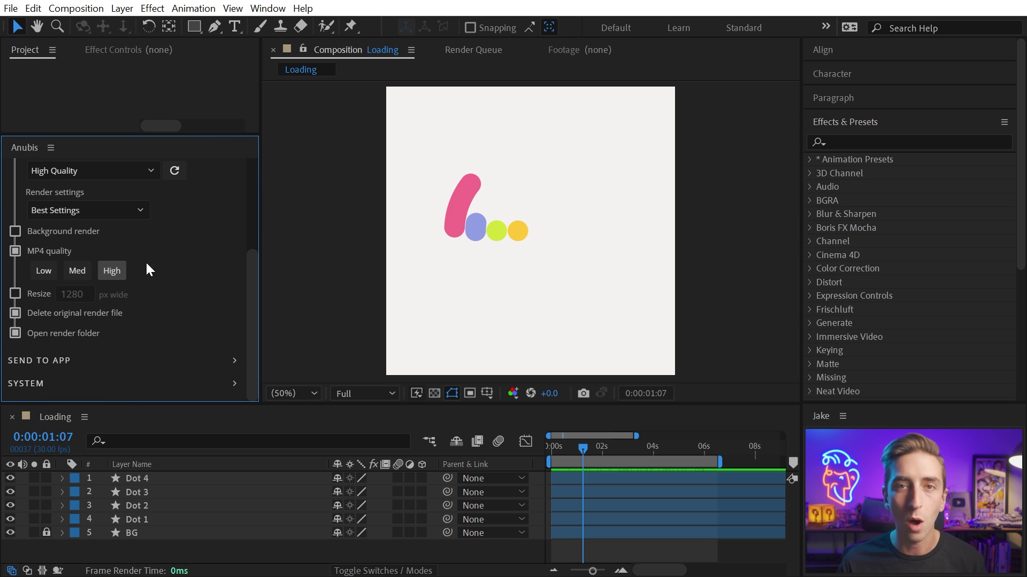
left_click_drag(82, 135, 178, 340)
scroll(215, 332, "up", 5)
Step: Redock Anubis as a wide column beside the Project panel and show its file-name token list
left_click(233, 342)
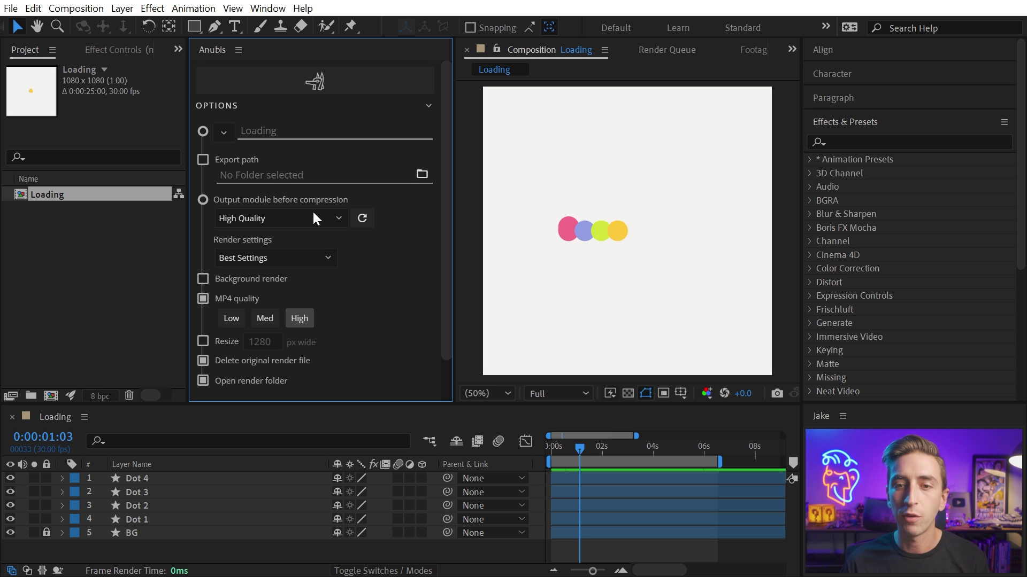
left_click(227, 131)
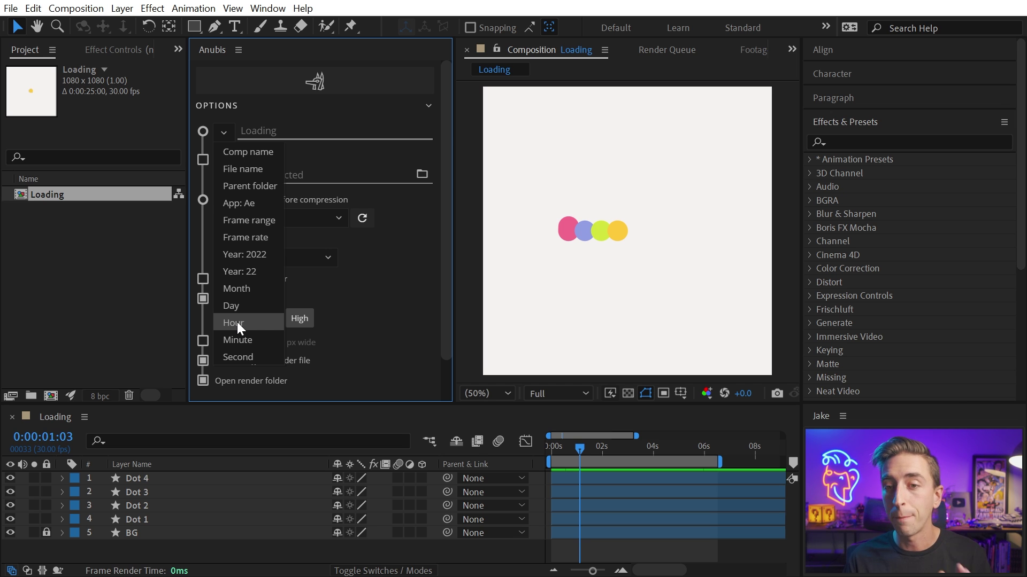
Step: Build the date part of the output name, $YYYY-$MM-$DD, from year, month and day tokens
left_click(258, 254)
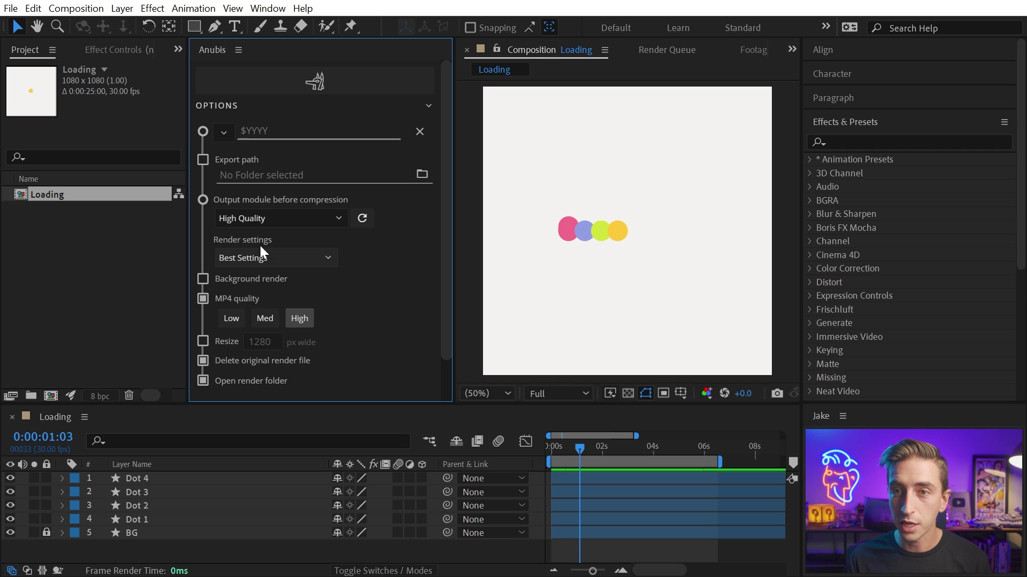
left_click(220, 131)
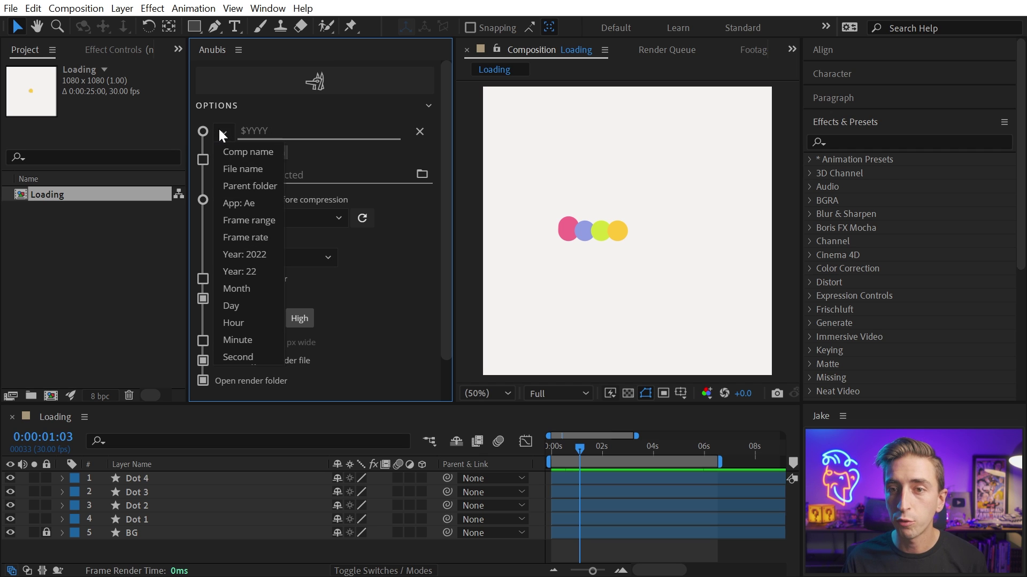
left_click(255, 289)
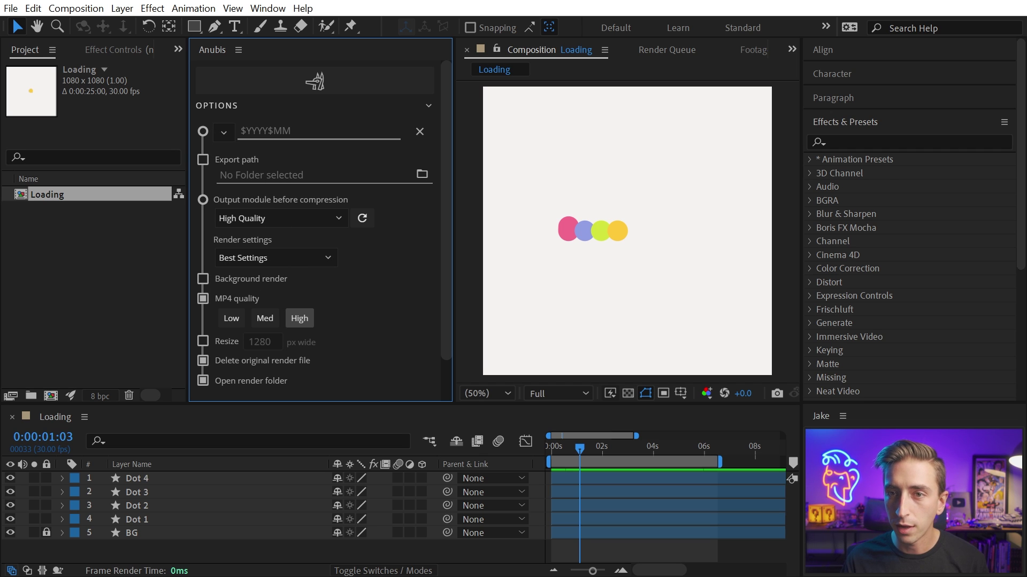
left_click(310, 131)
type("-$MM-")
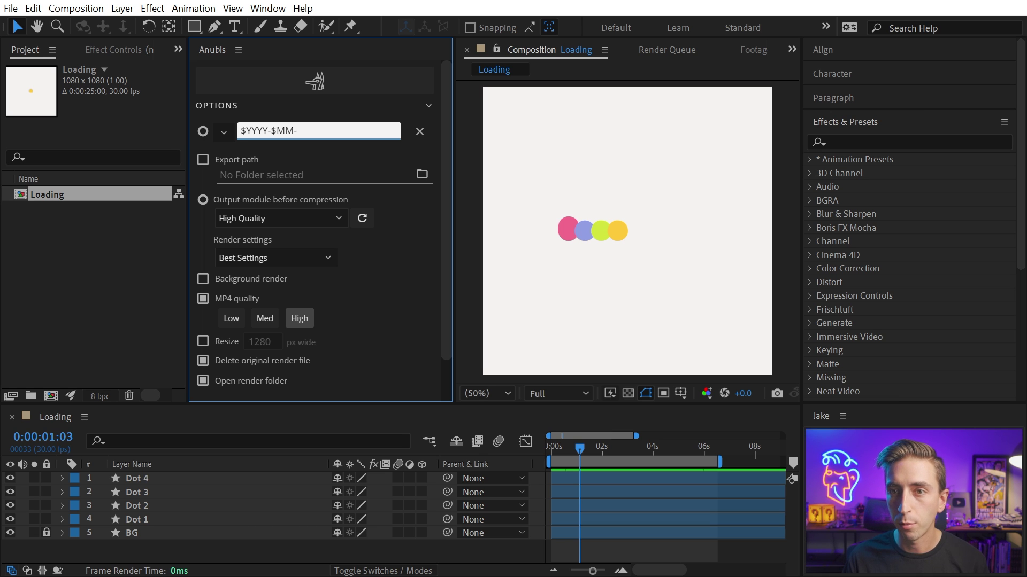
left_click(223, 131)
left_click(256, 302)
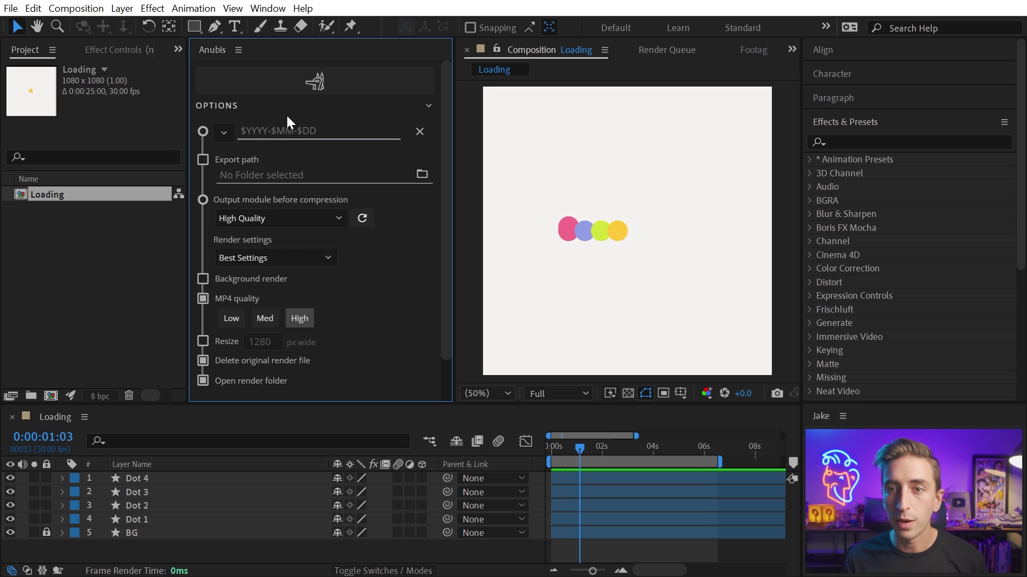
Step: Append /$comp so the name reads $YYYY-$MM-$DD/$comp, then review the other tokens
left_click(318, 131)
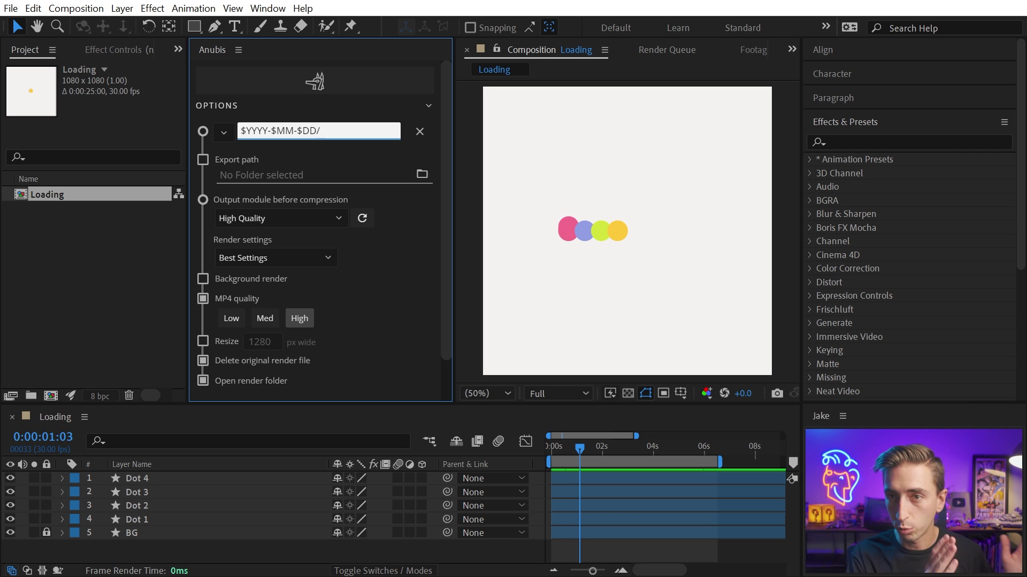
left_click(223, 132)
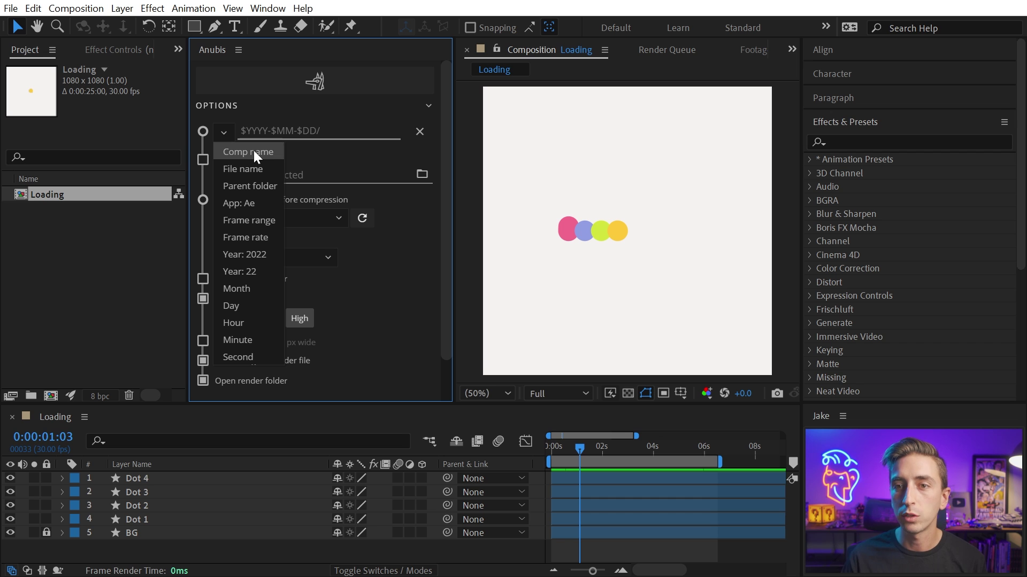
left_click(254, 153)
left_click(224, 134)
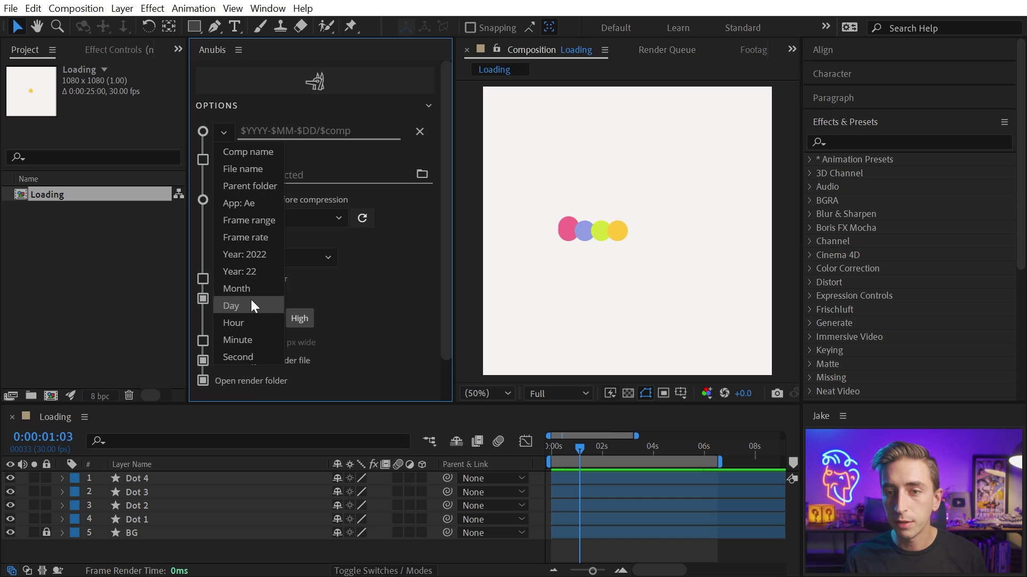
scroll(252, 298, "down", 1)
scroll(317, 285, "up", 1)
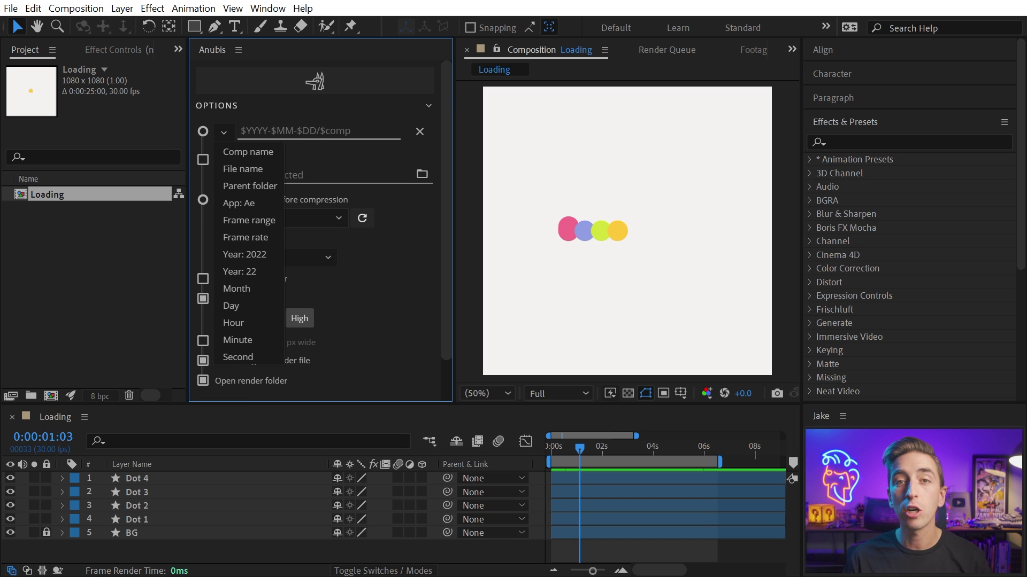
left_click(351, 131)
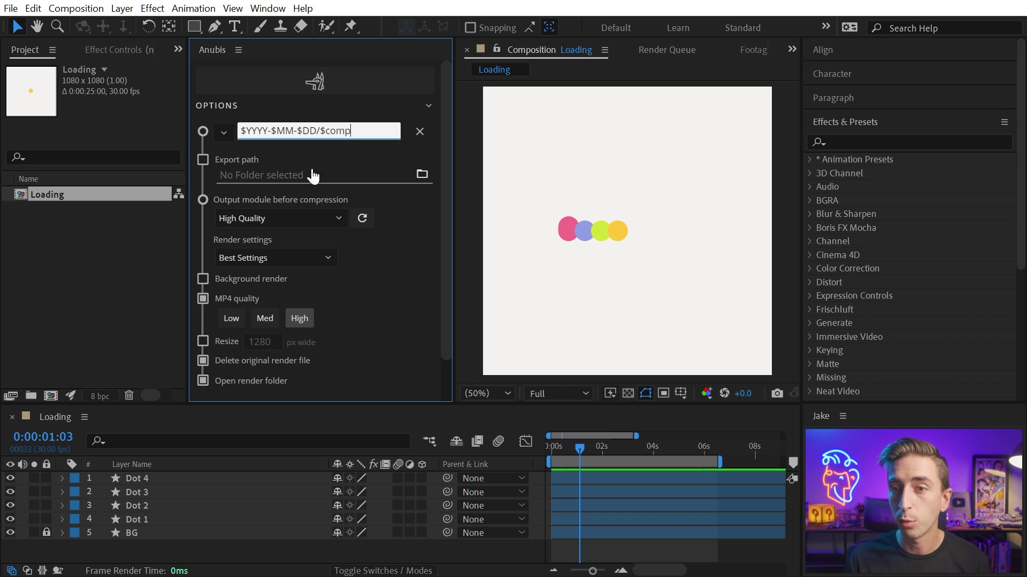
Step: Turn on the relative export path option in Anubis
left_click(421, 175)
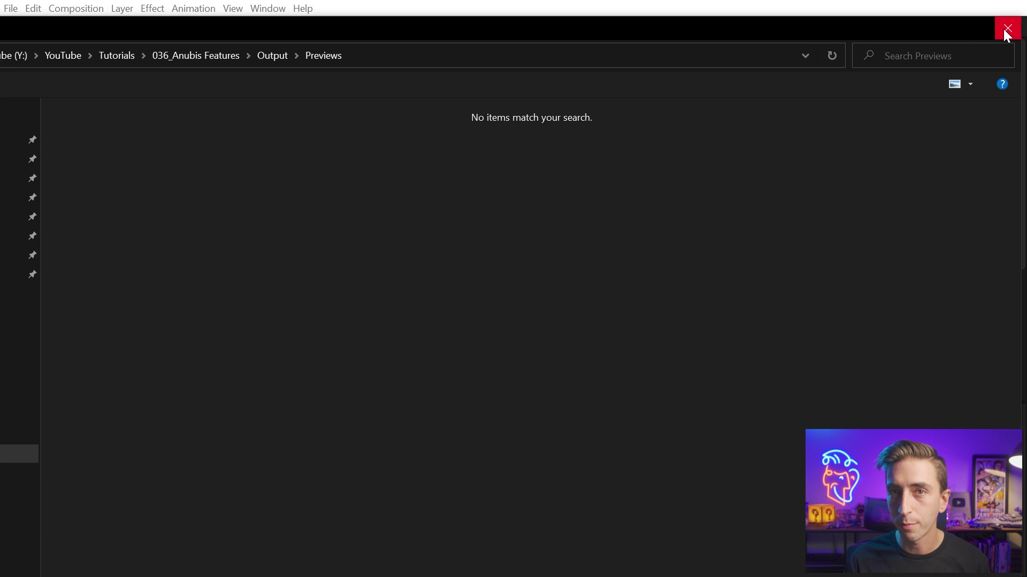
left_click(1007, 28)
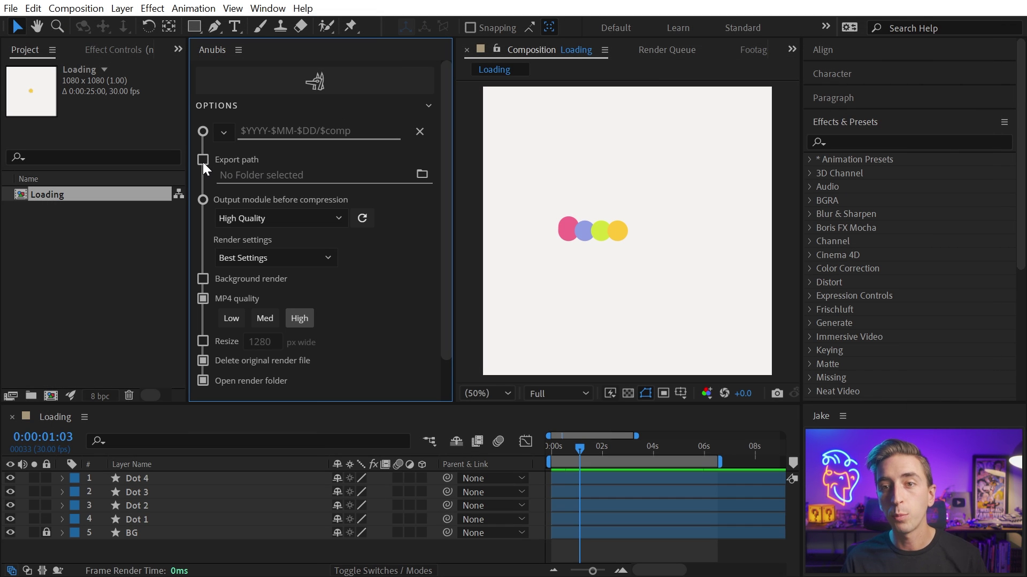
left_click(203, 160)
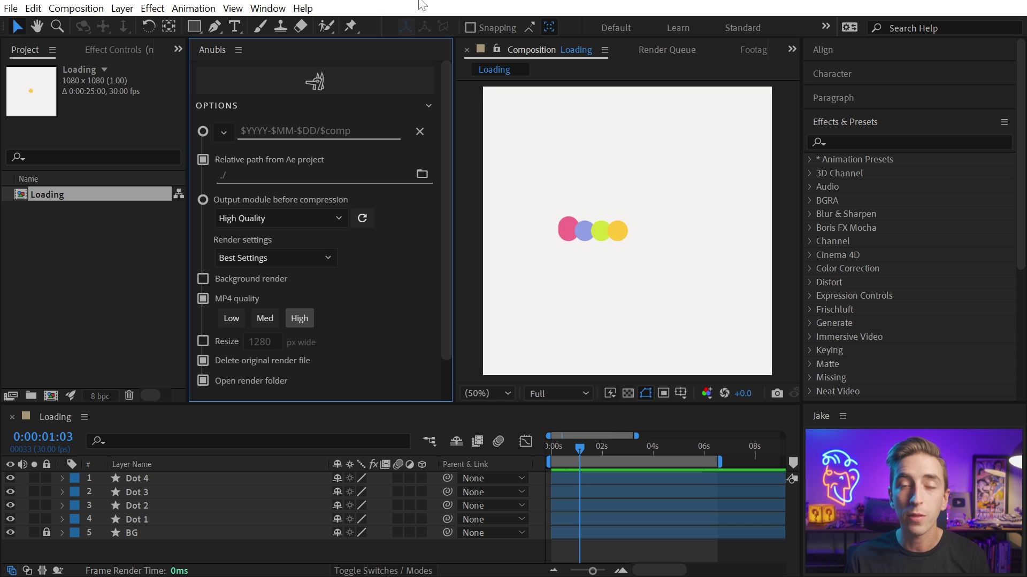
Step: Select 036_Anubis Features > Output > Previews as the export folder, giving ../../Output/Previews/
left_click(422, 174)
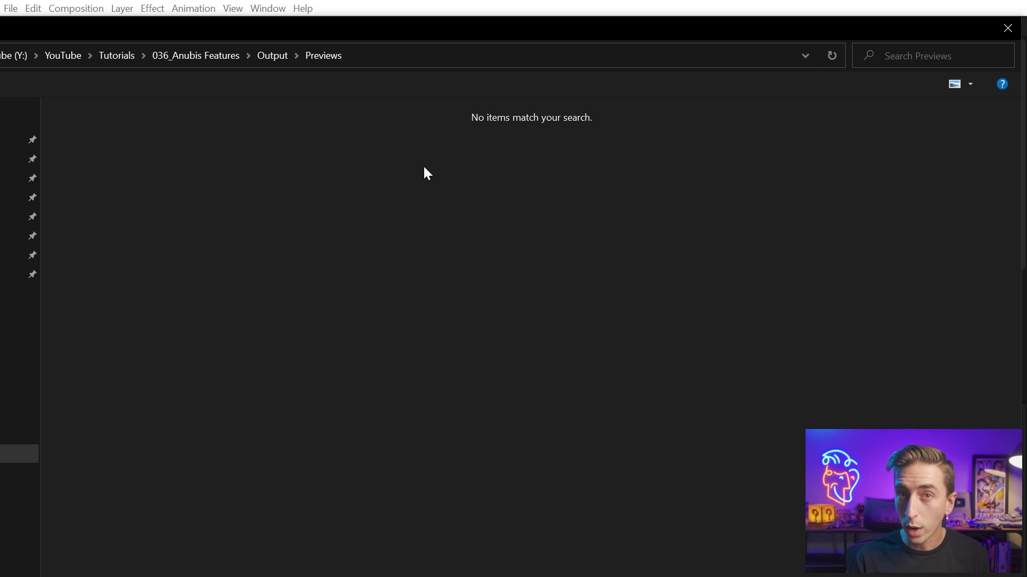
left_click(196, 56)
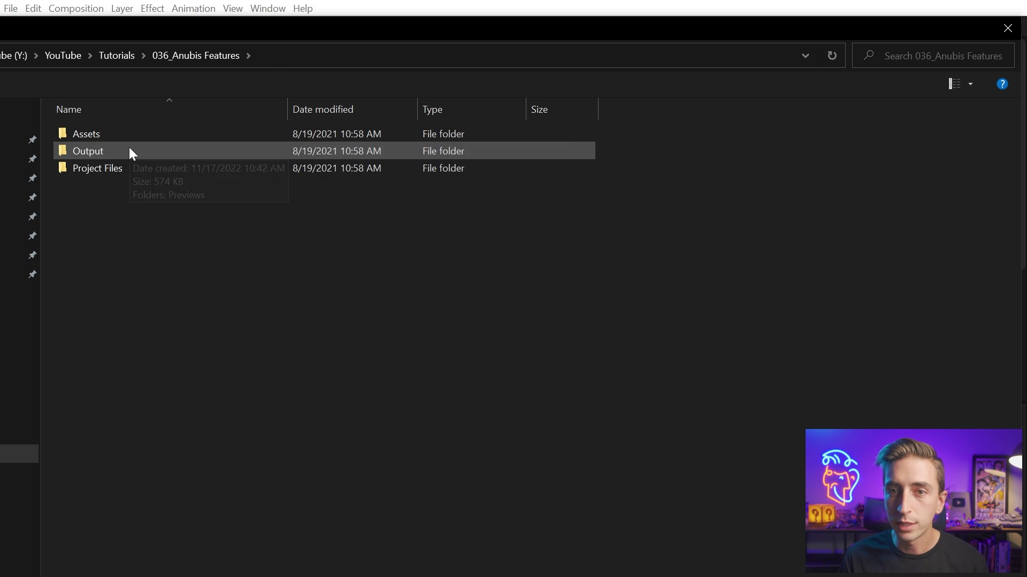
double_click(107, 168)
double_click(91, 135)
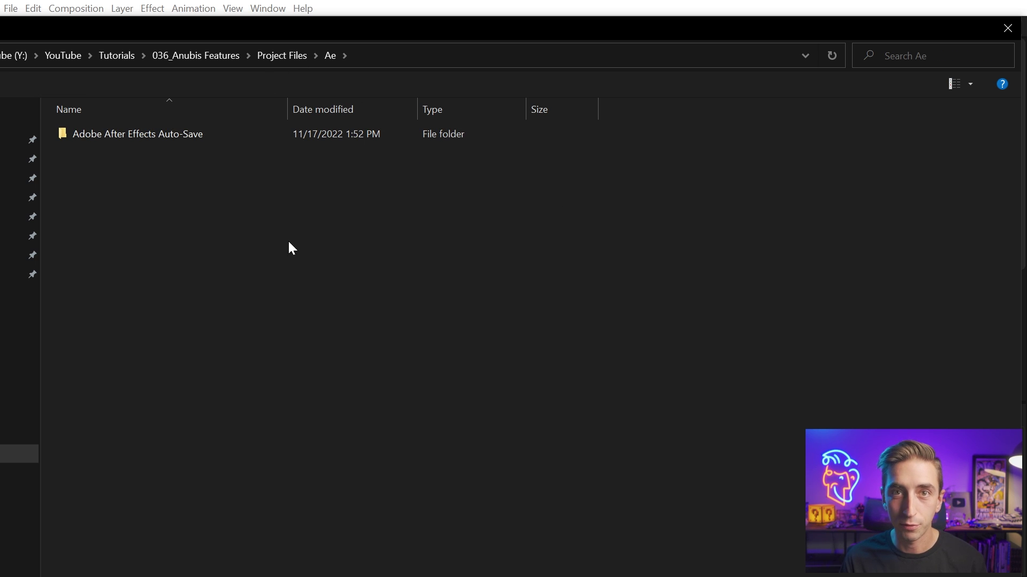
left_click(284, 55)
left_click(195, 58)
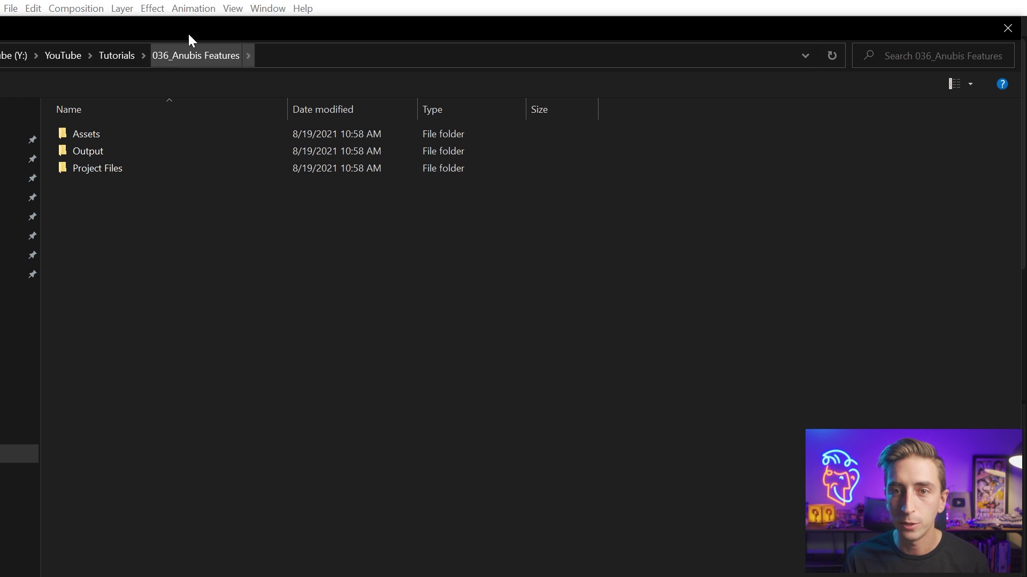
double_click(102, 152)
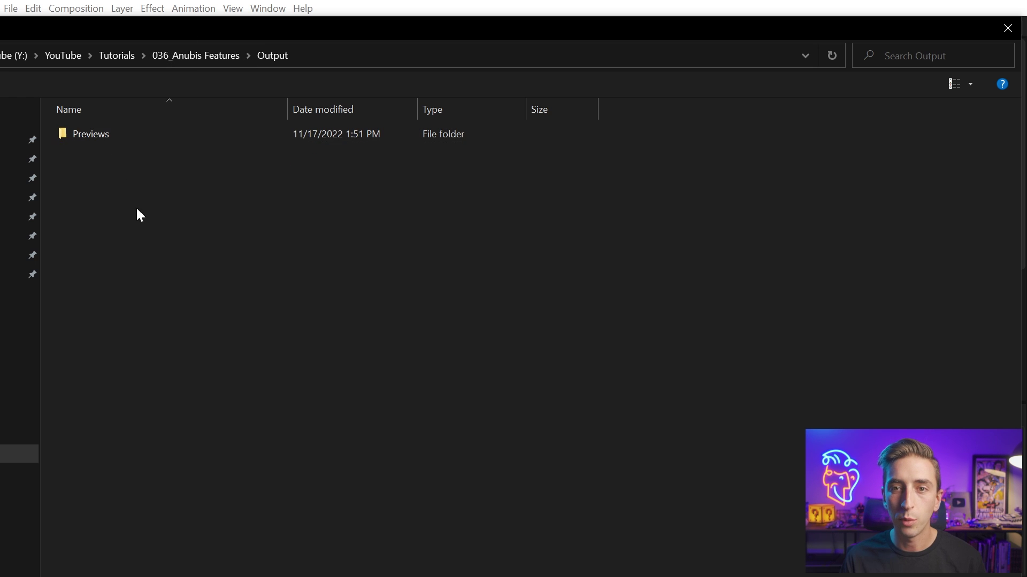
double_click(89, 135)
key("Return")
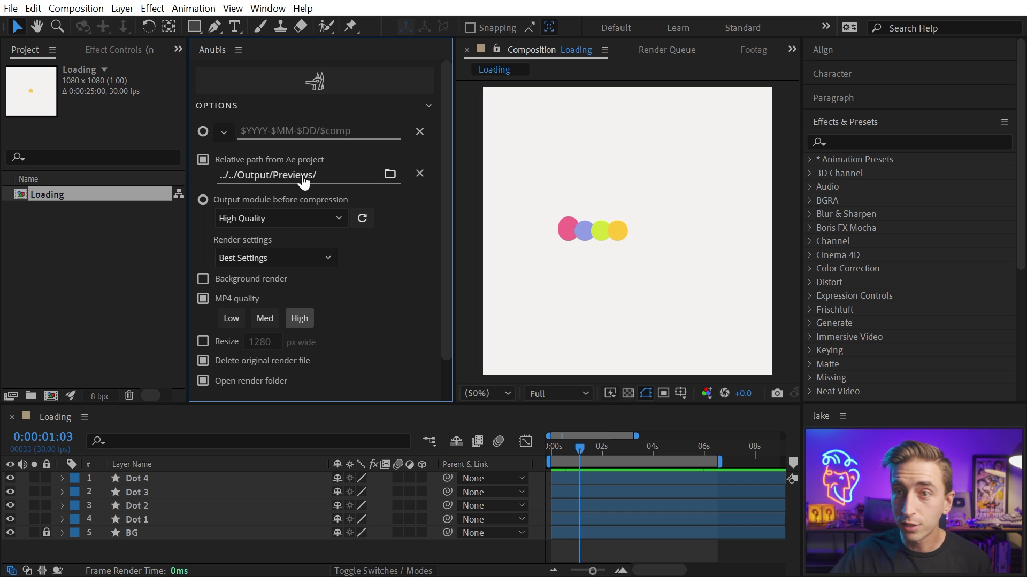
Step: Render the Loading comp with Anubis, preview Loading.mp4 in the output folder, and close it
left_click(428, 107)
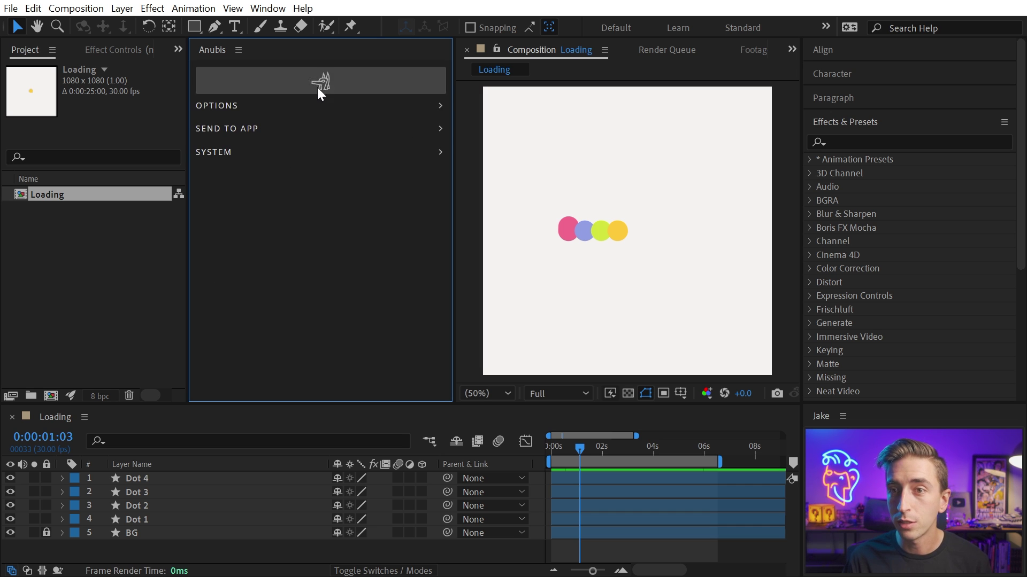
left_click(315, 86)
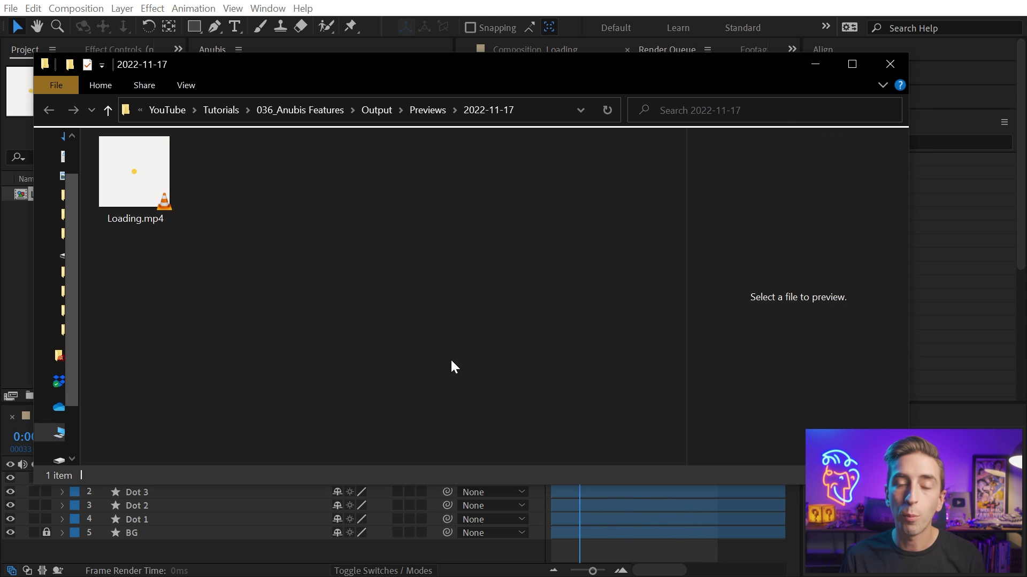
left_click(140, 181)
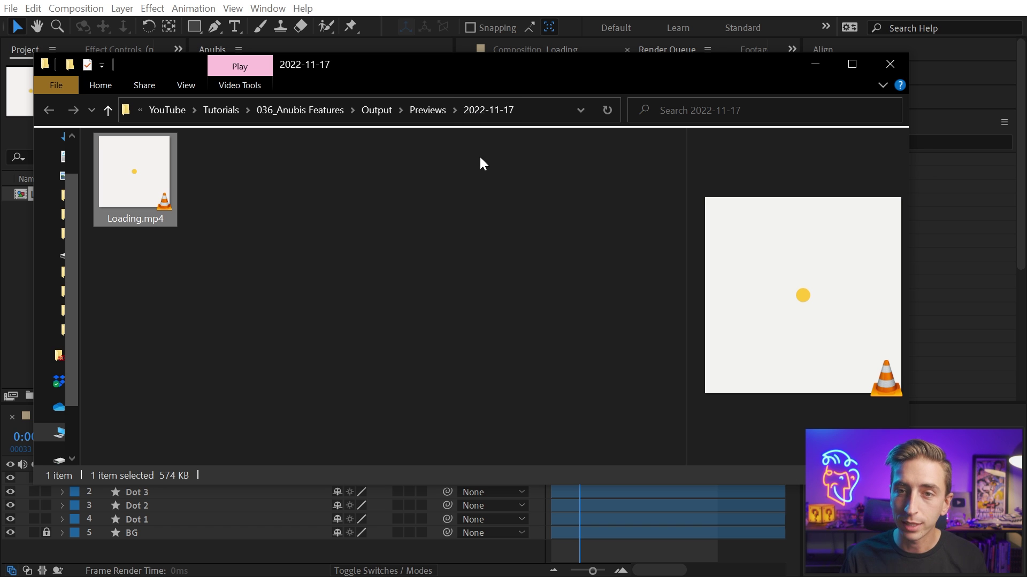
left_click(223, 239)
left_click(146, 217)
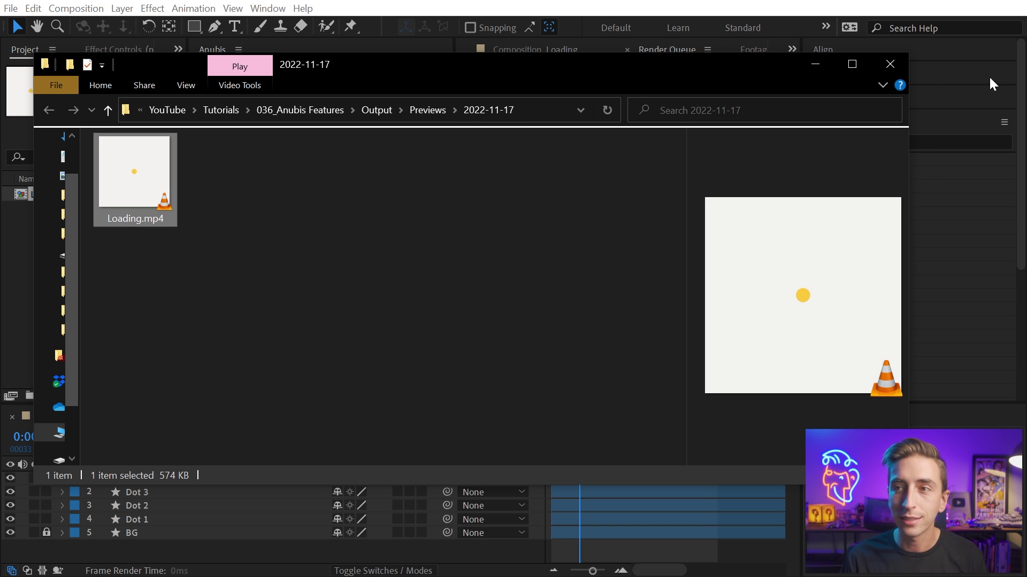
left_click(889, 66)
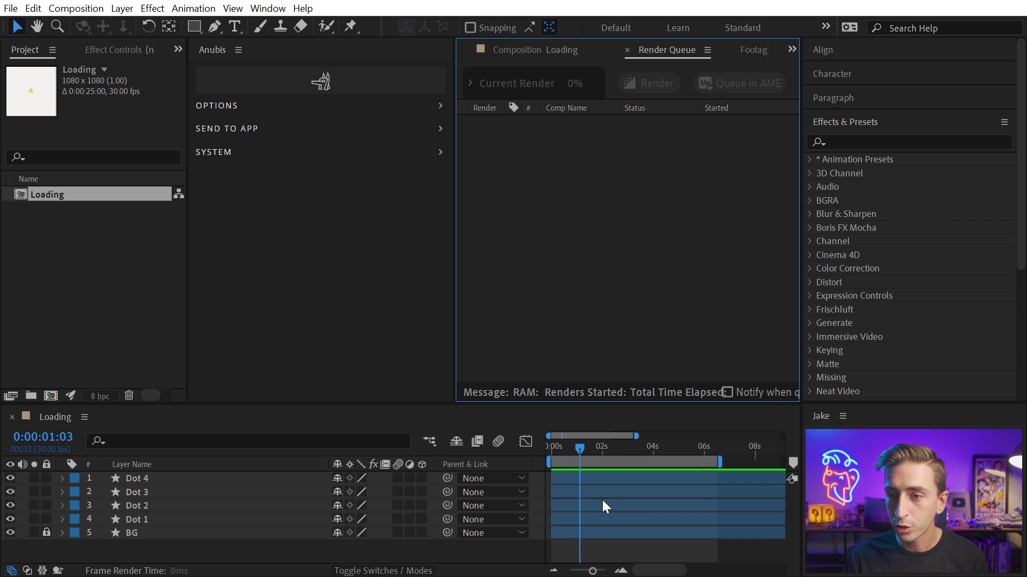
Step: Render again to produce Loading 02.mp4, preview it, then move to the Loading-60s-Square comp
left_click(320, 73)
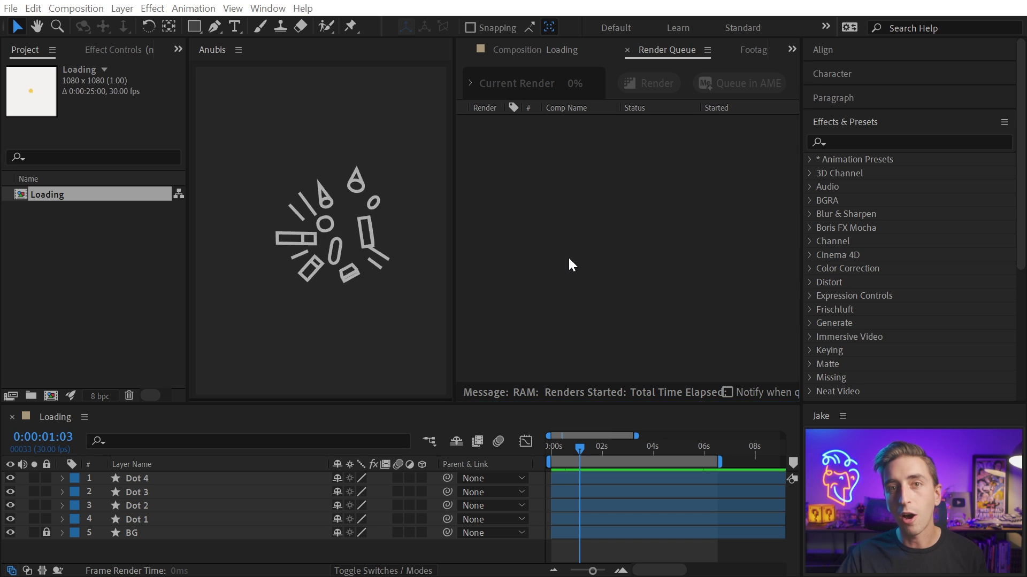
left_click(194, 205)
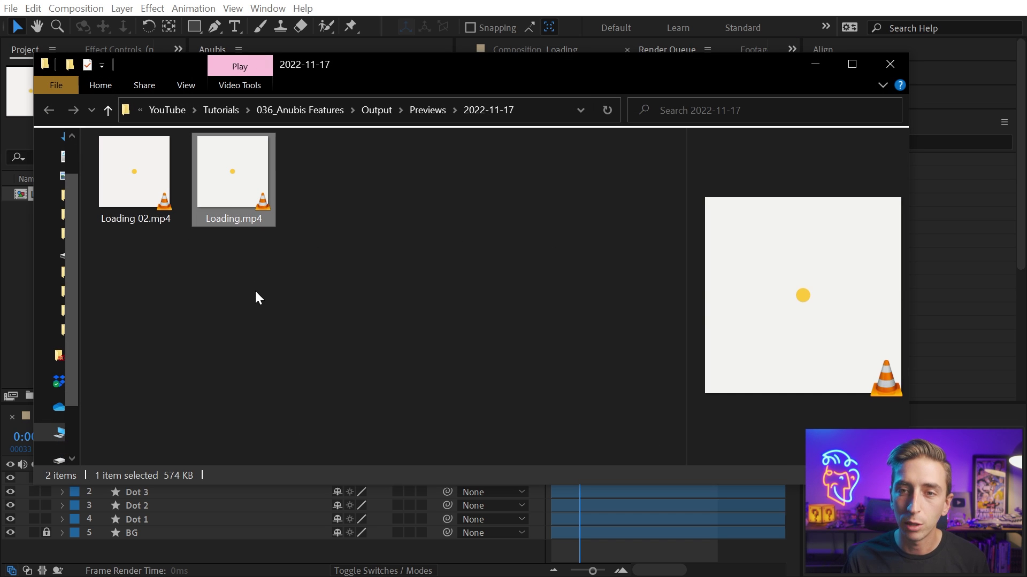
key("Left")
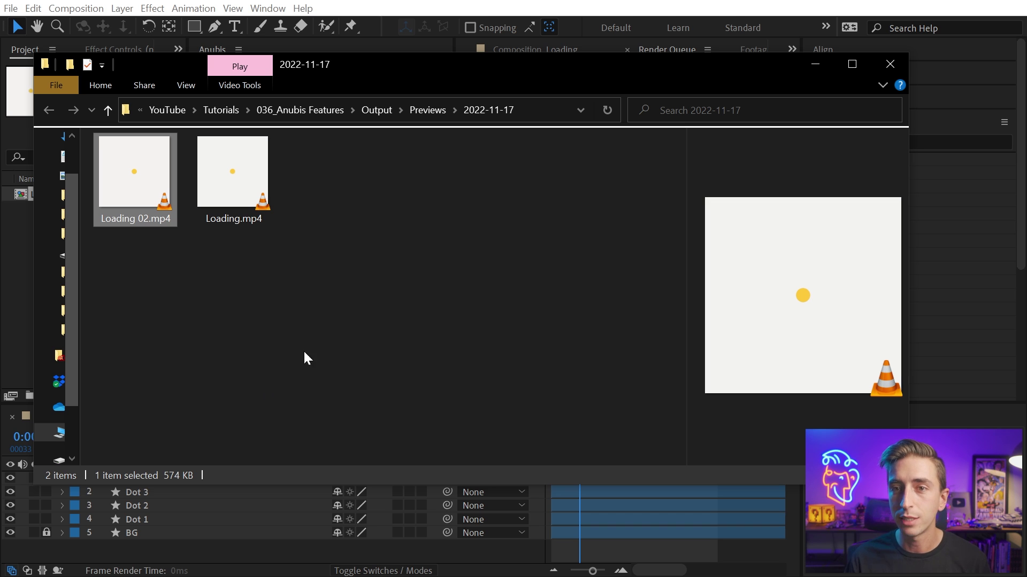
left_click(893, 64)
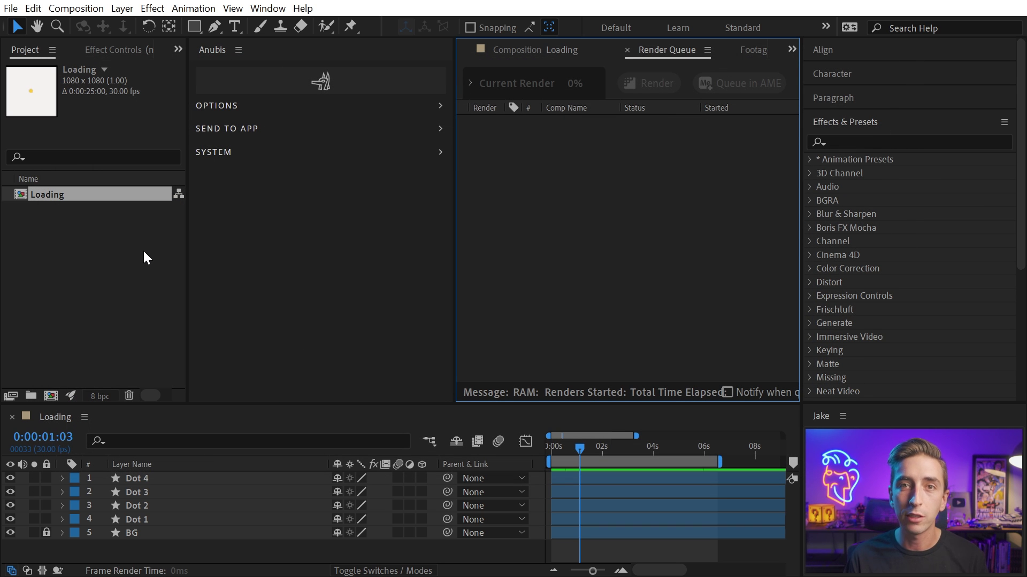
left_click(144, 251)
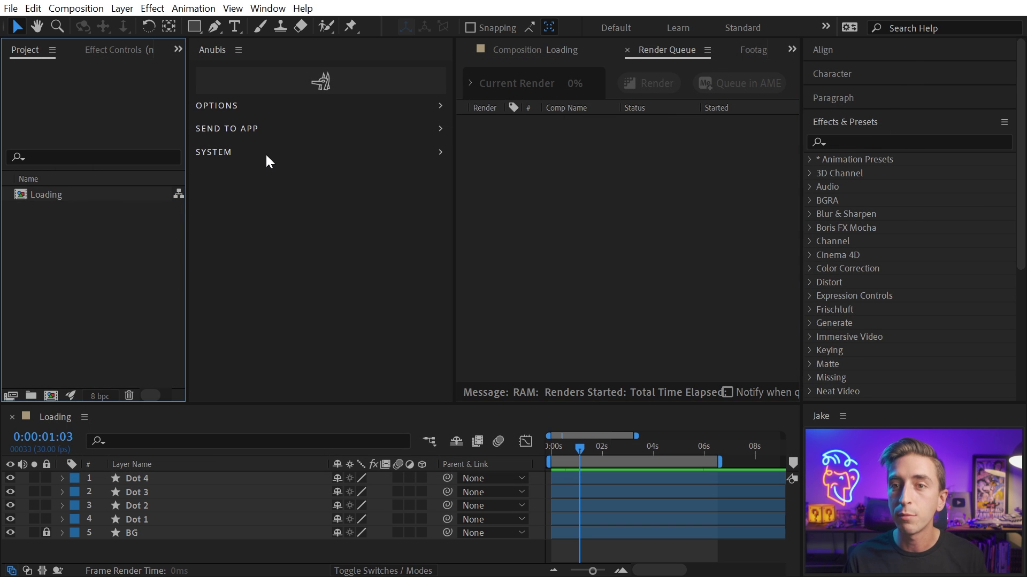
left_click(310, 192)
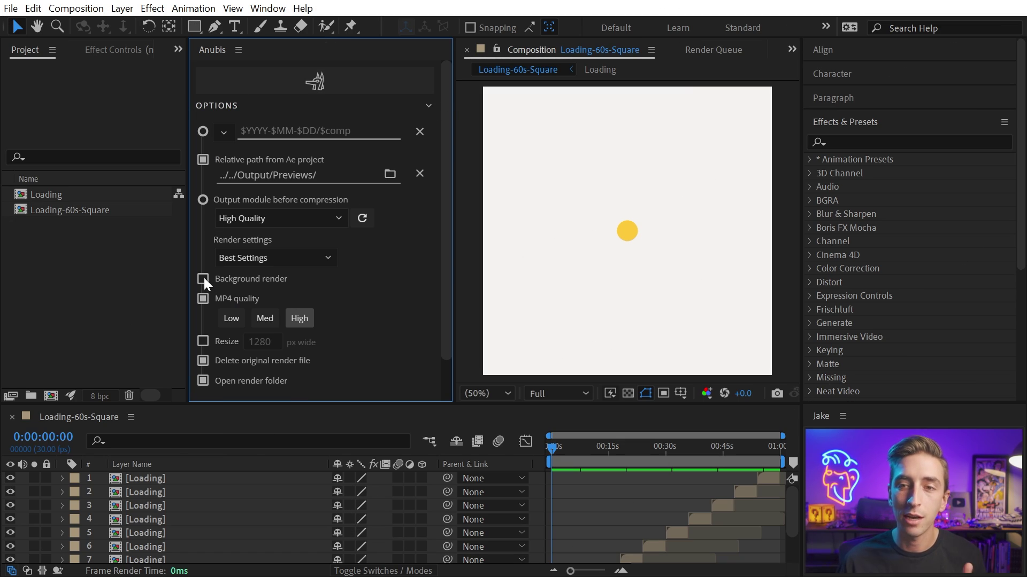
Step: Scrub through Loading-60s-Square to check it, then start its Anubis background render
left_click(430, 106)
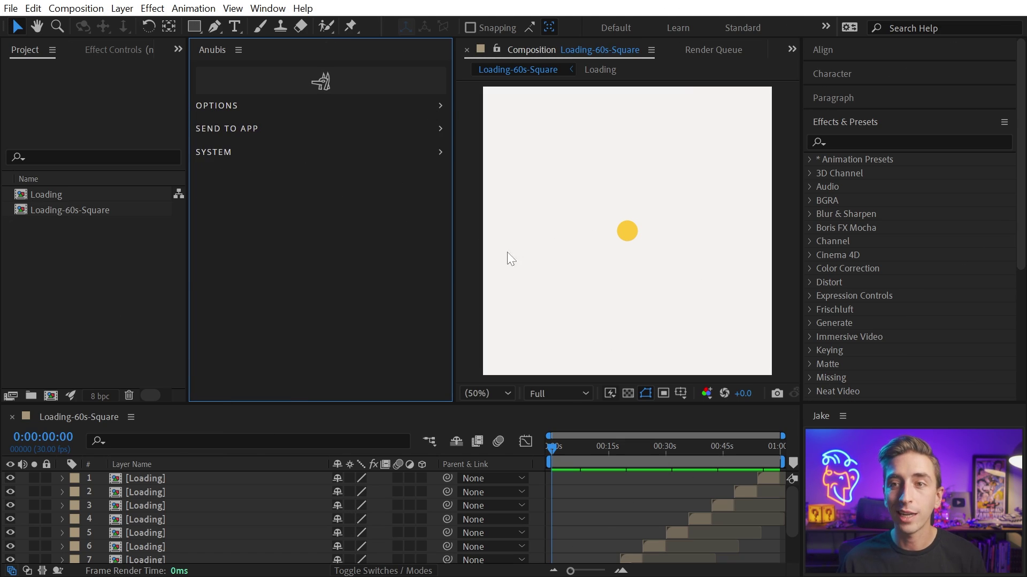
scroll(601, 507, "down", 3)
left_click_drag(557, 448, 538, 478)
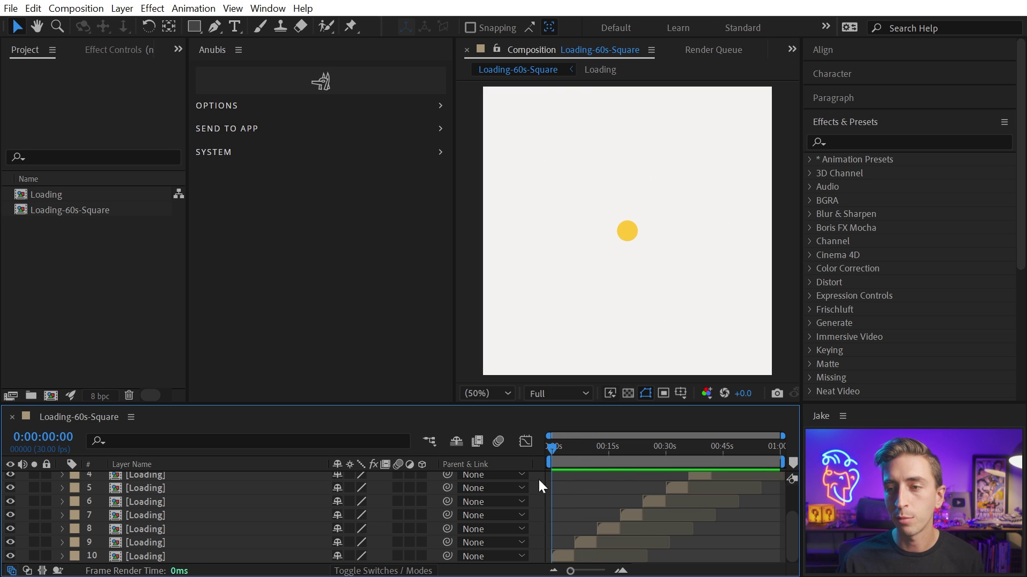
scroll(631, 463, "up", 3)
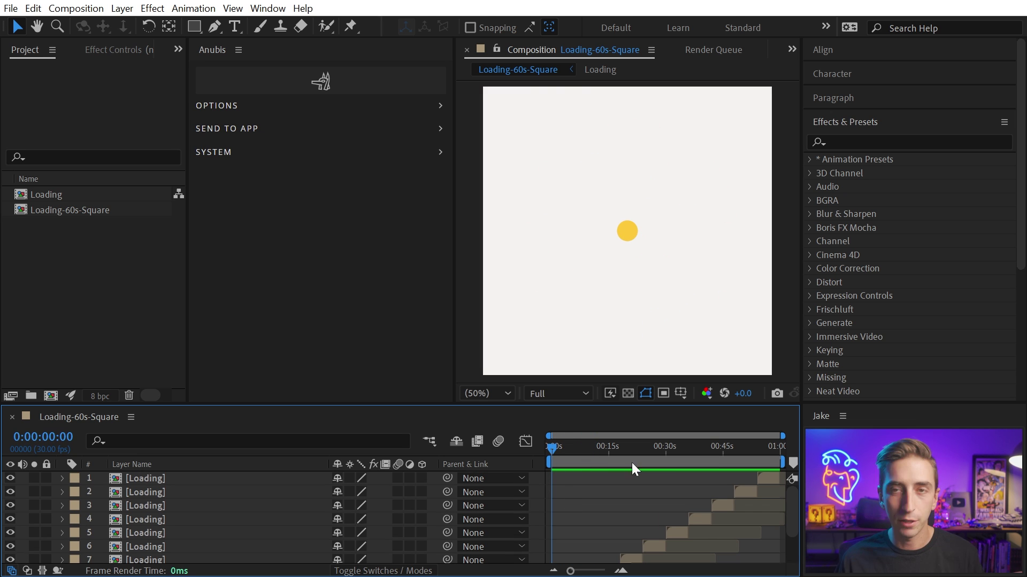
left_click(330, 79)
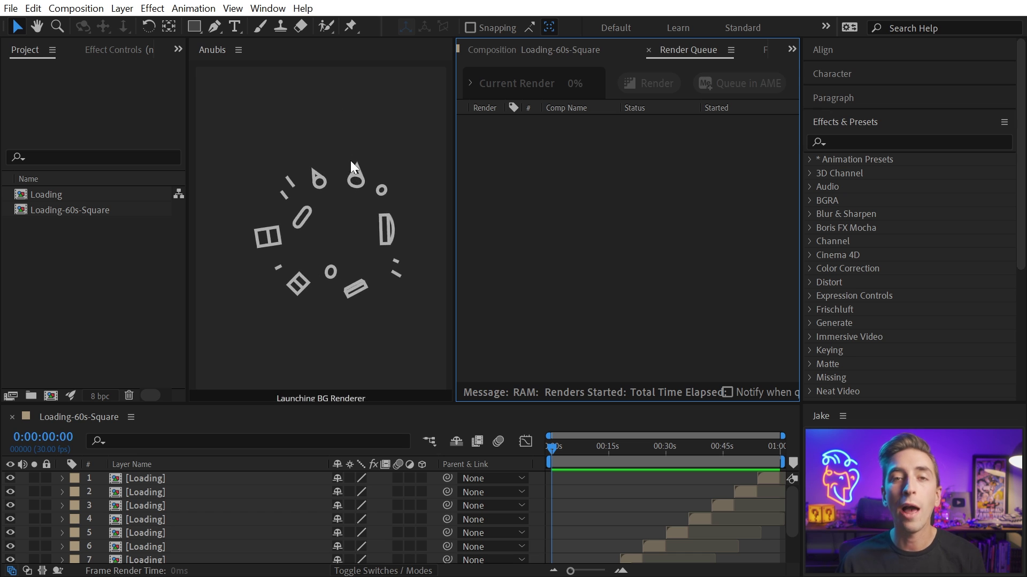
Step: Rename the duplicated comp from Loading-60s-Square 2 to Loading-60s-9x16
double_click(57, 209)
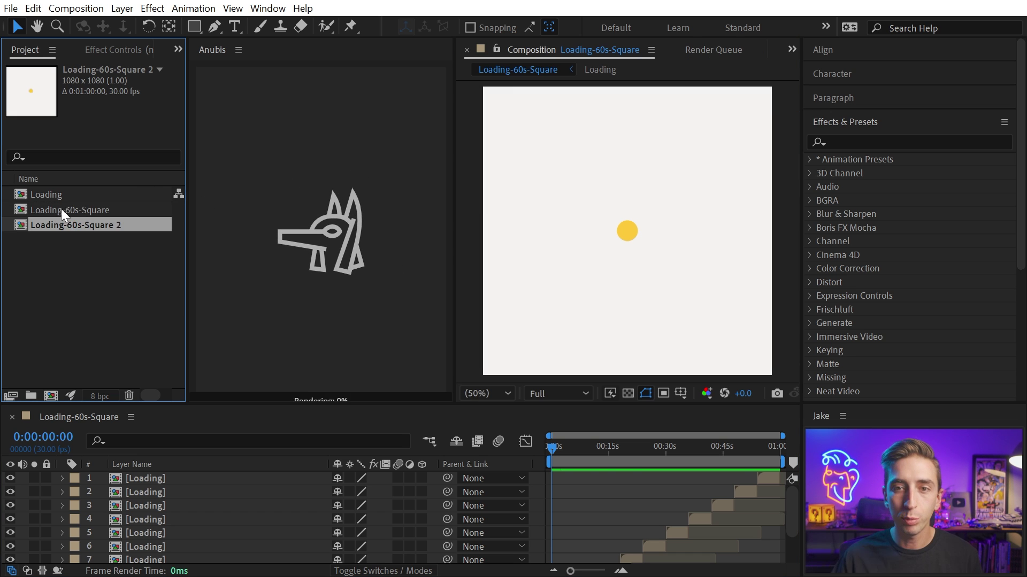
key("Return")
left_click_drag(118, 225, 83, 225)
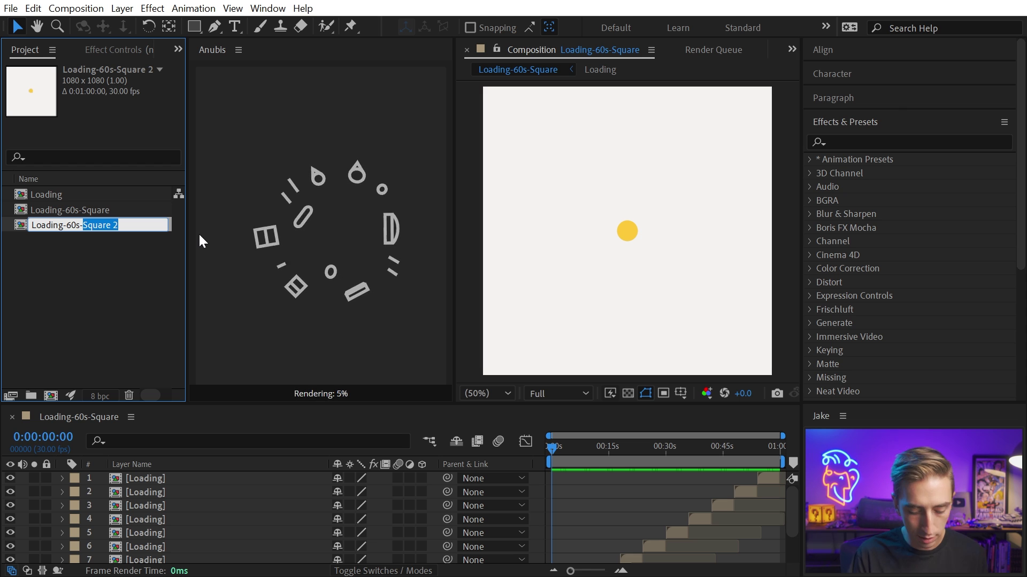
type("9x16")
key("Return")
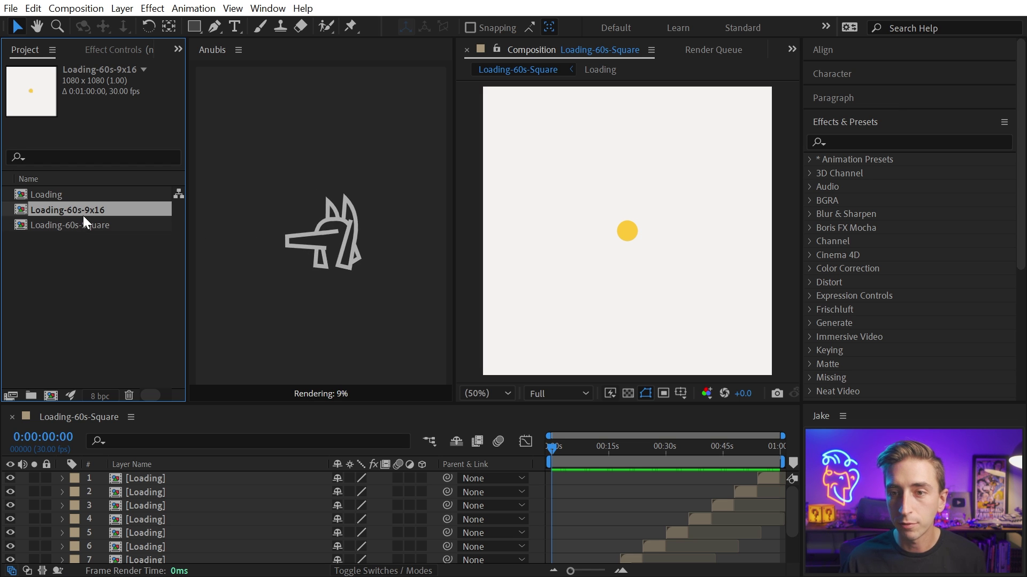
Step: Open Loading-60s-9x16 and set its composition size to 1080×1920
double_click(82, 213)
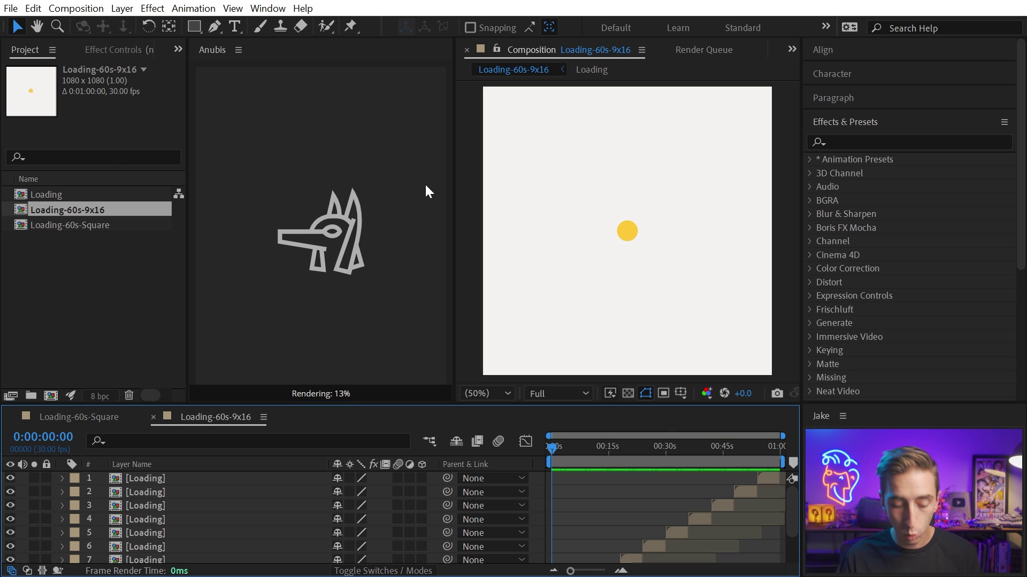
left_click(515, 182)
key("ctrl+k")
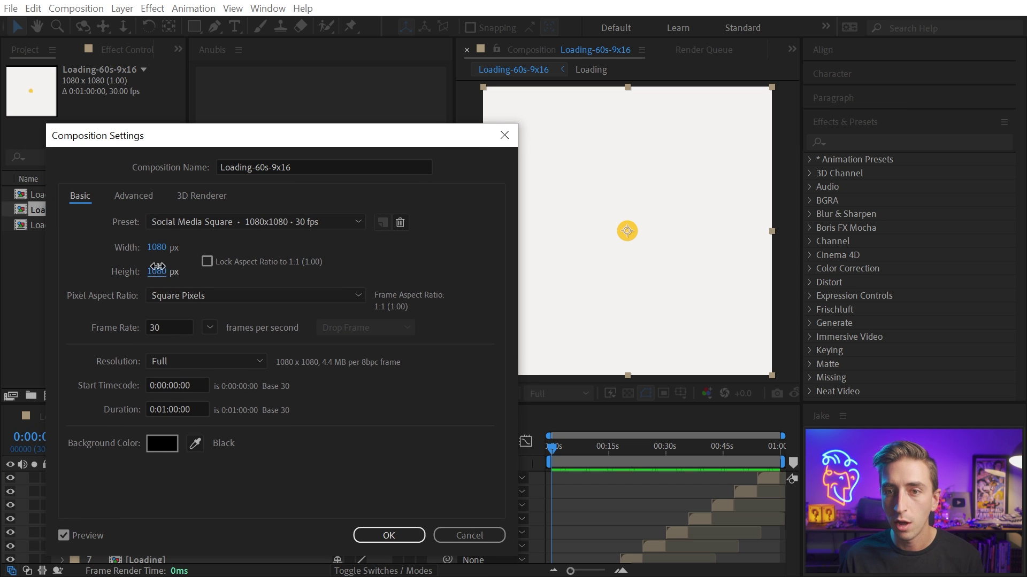
left_click(157, 272)
type("1920")
key("Return")
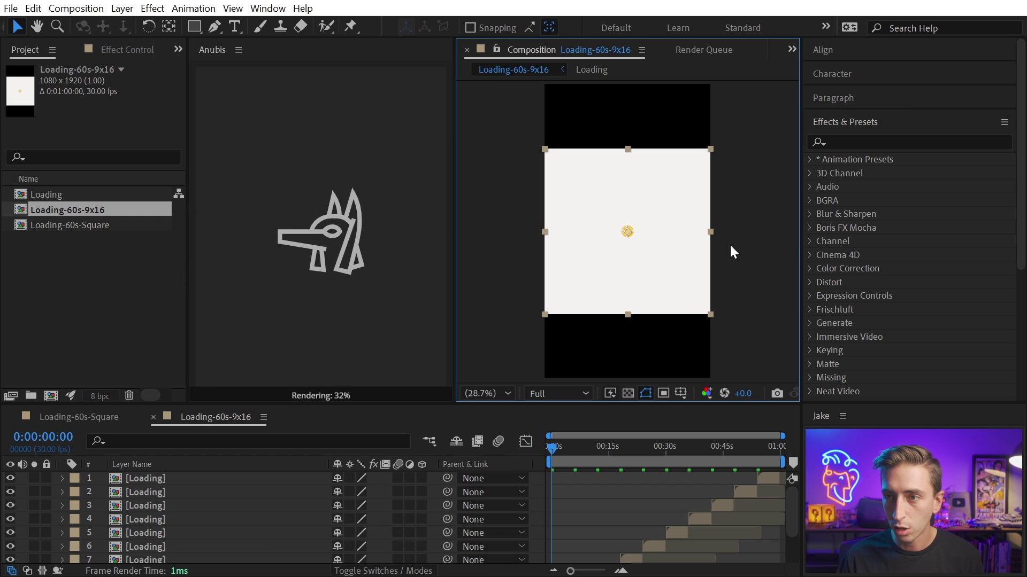
Step: Add a comp-sized rectangle shape layer and move it to the bottom of the stack
left_click(735, 239)
left_click(188, 28)
double_click(188, 28)
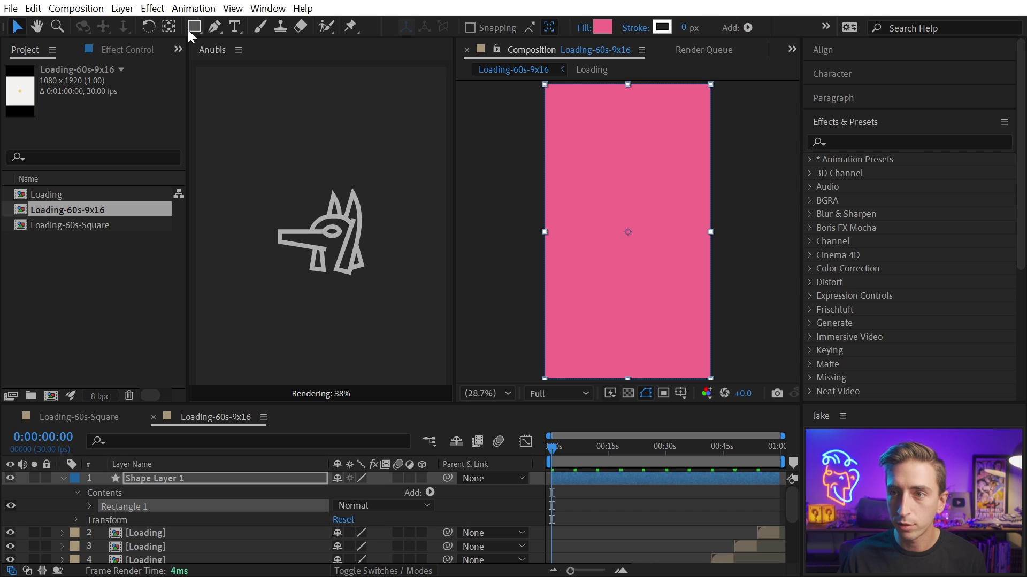
key("ctrl+shift+bracketleft")
key("v")
Step: Fill the rectangle with near-white sampled from the comp, then return the time to 0:00:05:02
left_click(602, 27)
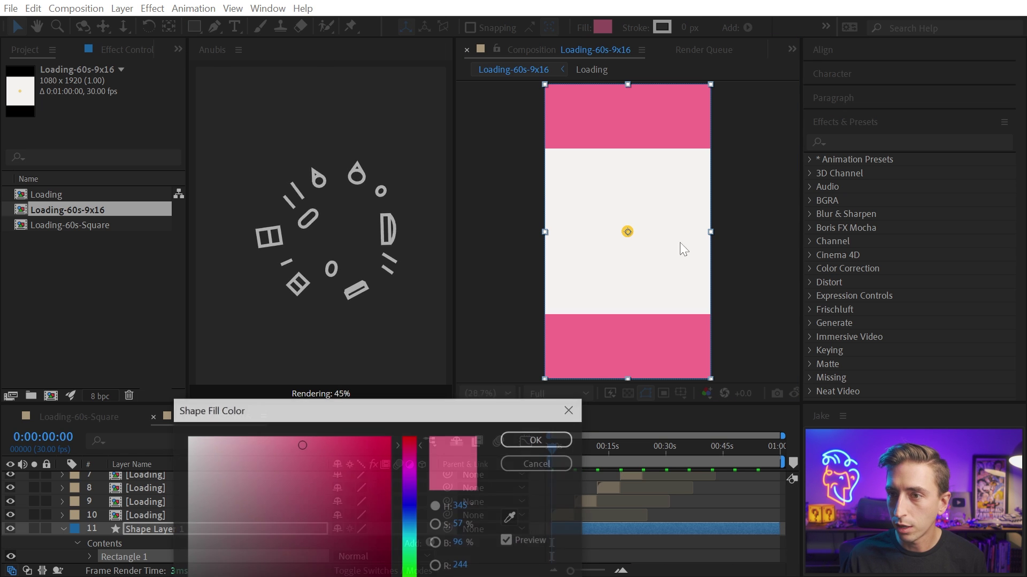
left_click(511, 517)
left_click(614, 290)
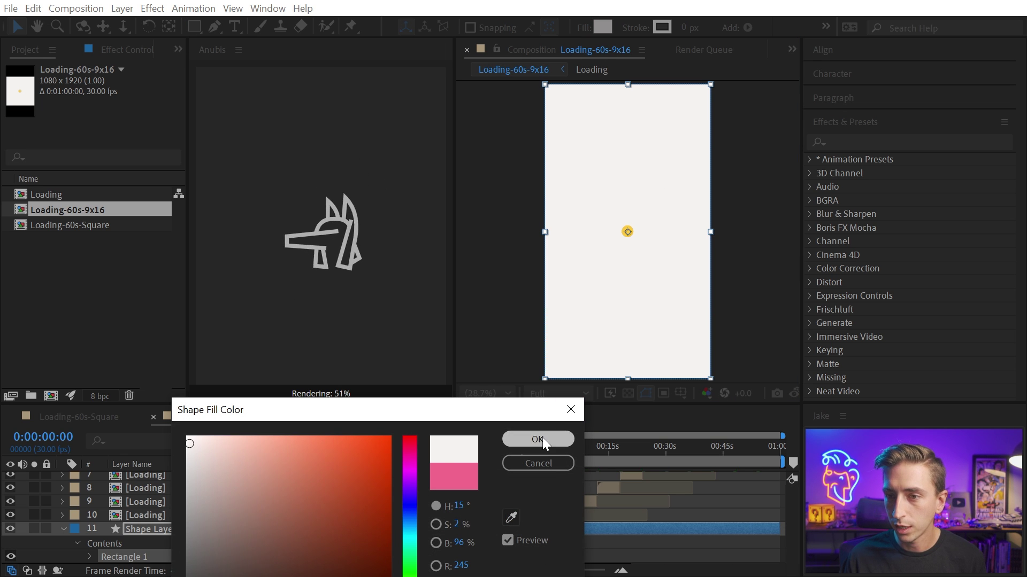
left_click(537, 439)
left_click(582, 447)
left_click_drag(576, 445, 571, 446)
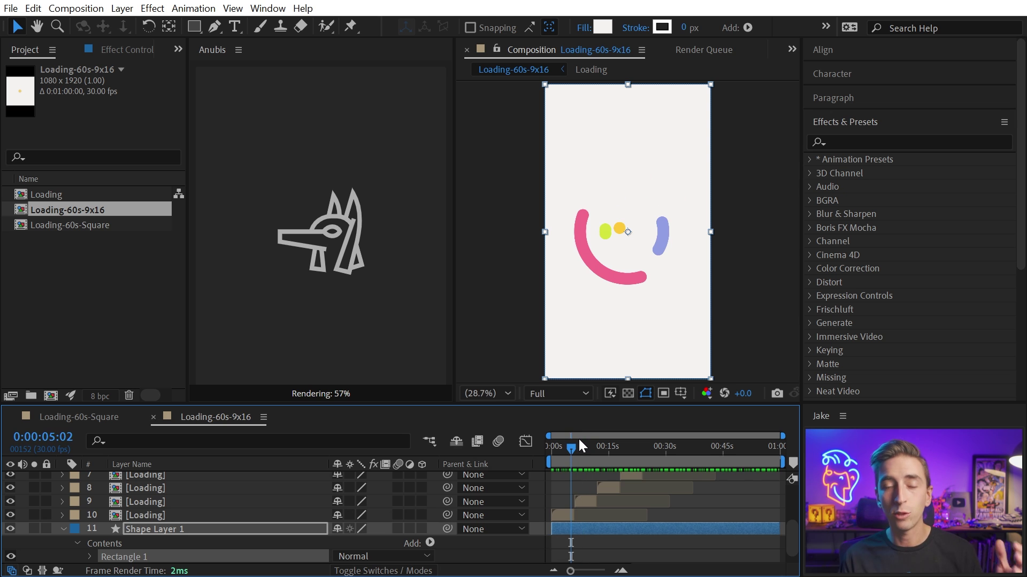
Step: Duplicate Loading-60s-9x16 and rename the copy Loading-60s-16x9
key("ctrl+d")
key("Return")
left_click(114, 224)
key("BackSpace")
key("BackSpace")
key("BackSpace")
key("BackSpace")
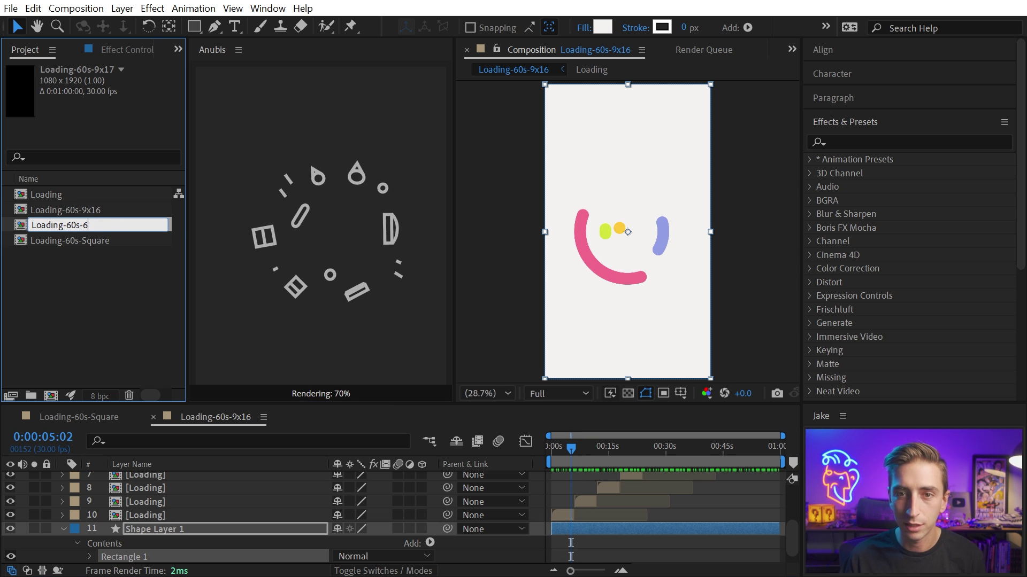
type("16x9")
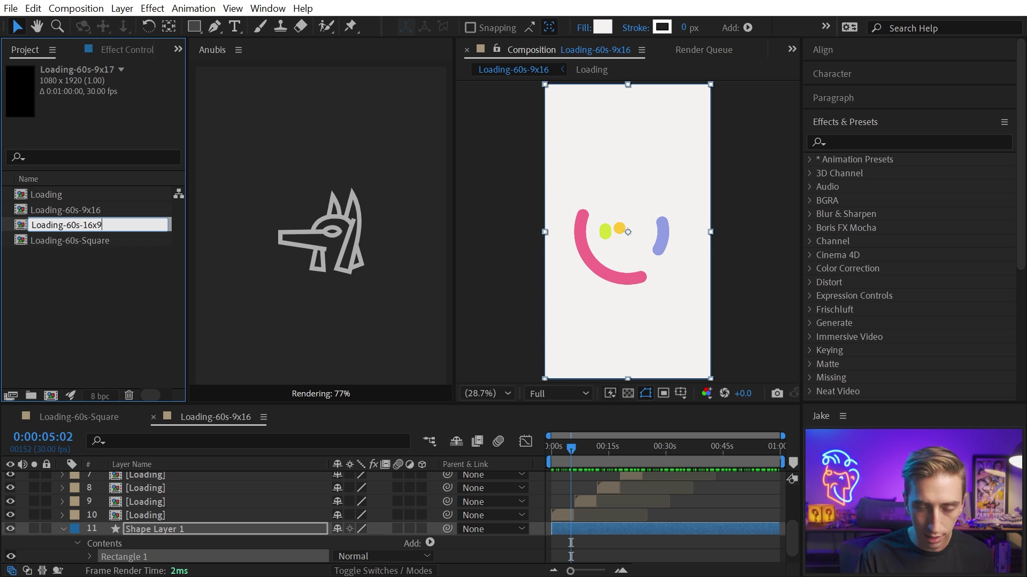
key("Return")
Step: Open Loading-60s-16x9 and change its composition size to 1920×1080
double_click(85, 204)
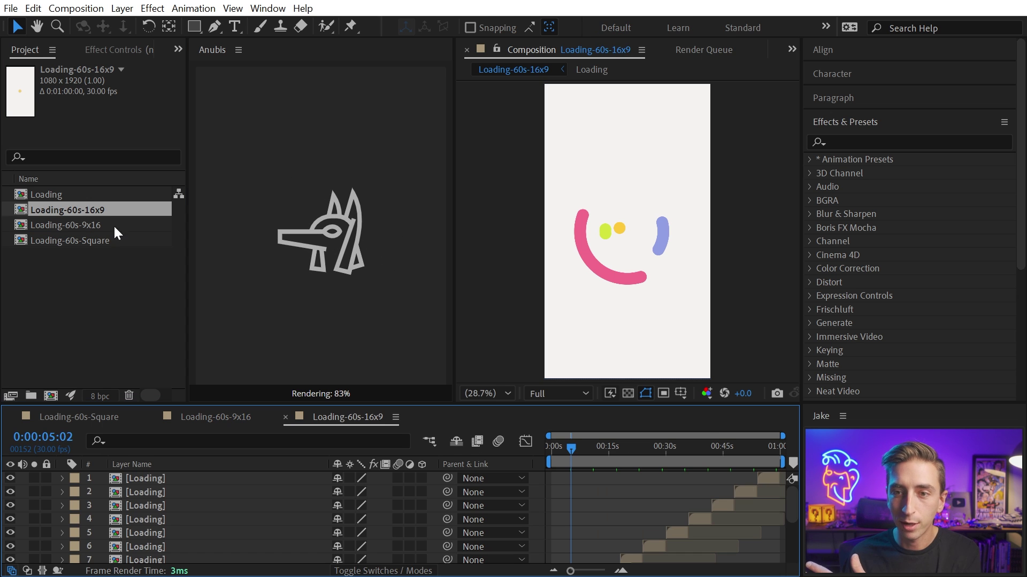
scroll(598, 486, "up", 5)
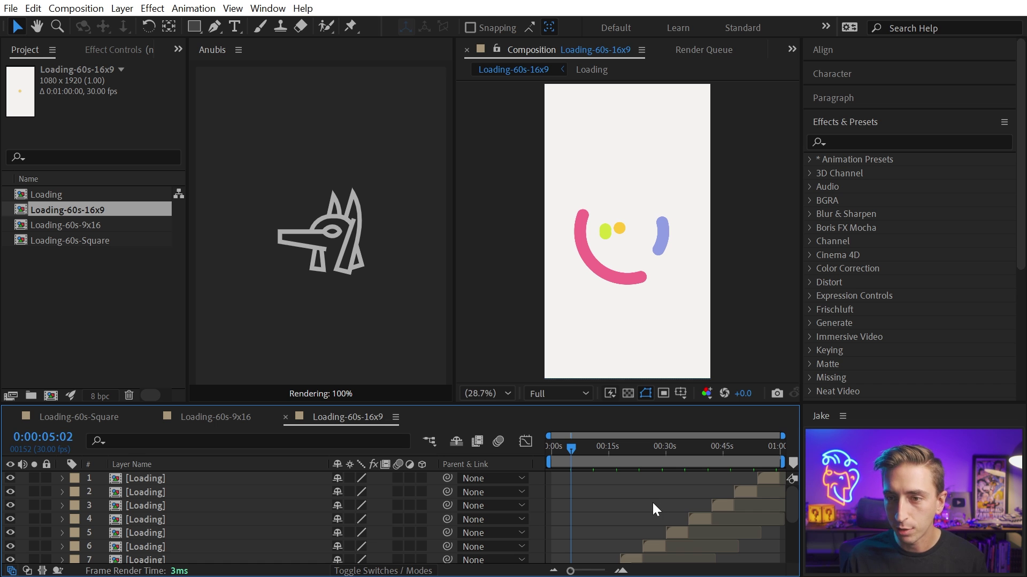
key("ctrl+k")
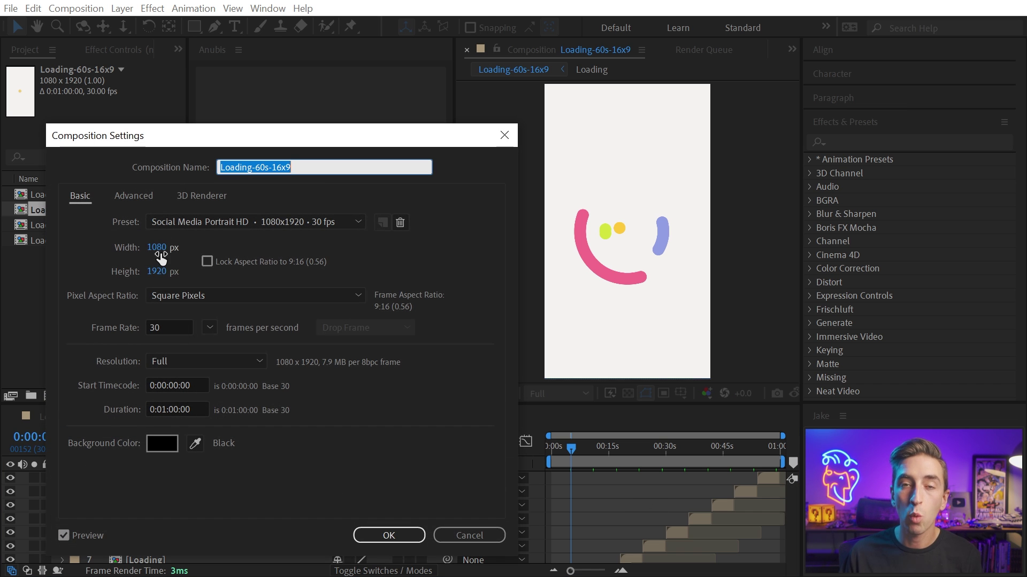
left_click(159, 248)
type("1920")
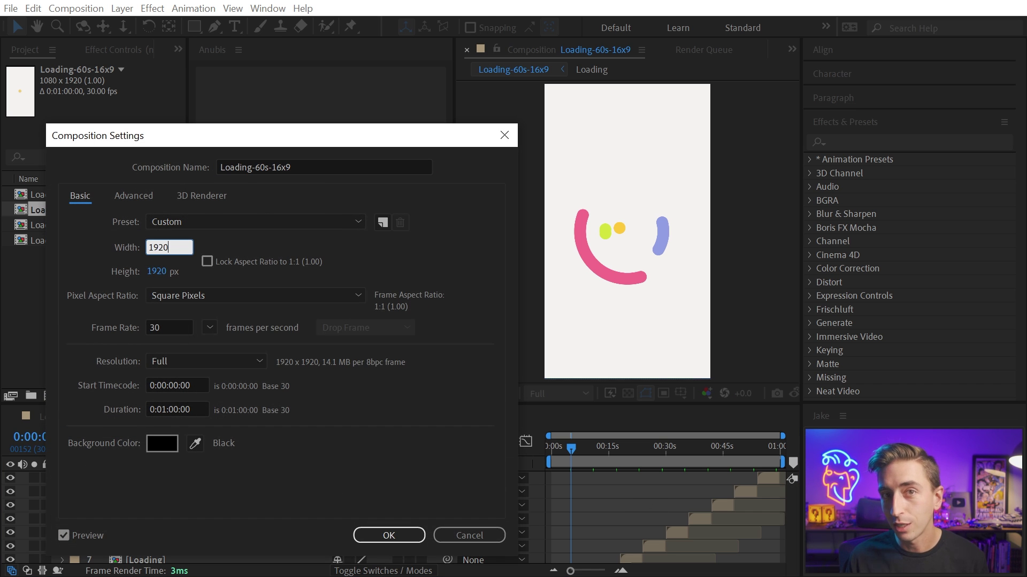
key("Tab")
key("alt+Tab")
left_click(159, 243)
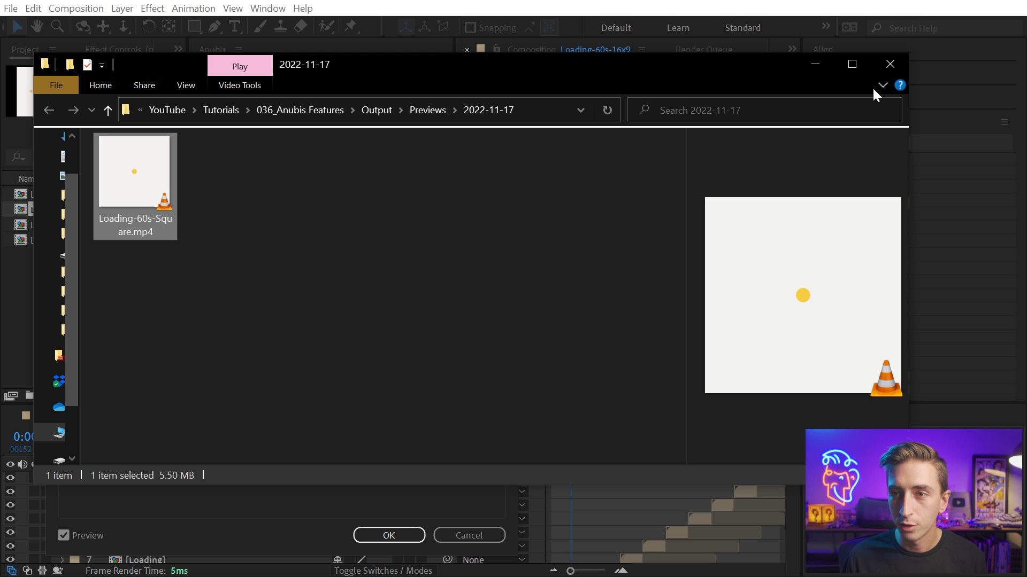
left_click(886, 67)
left_click(161, 271)
type("1920")
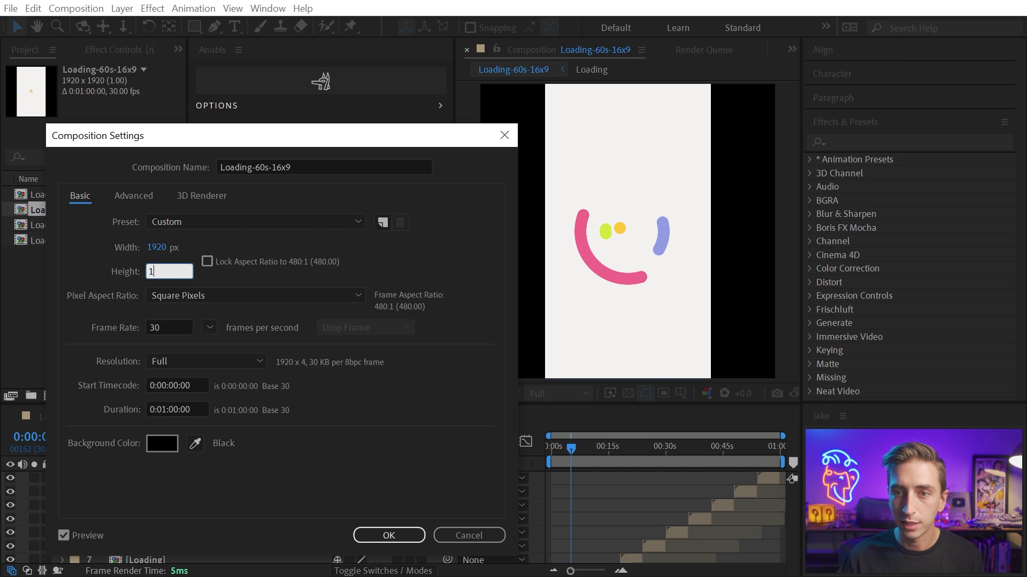
key("Return")
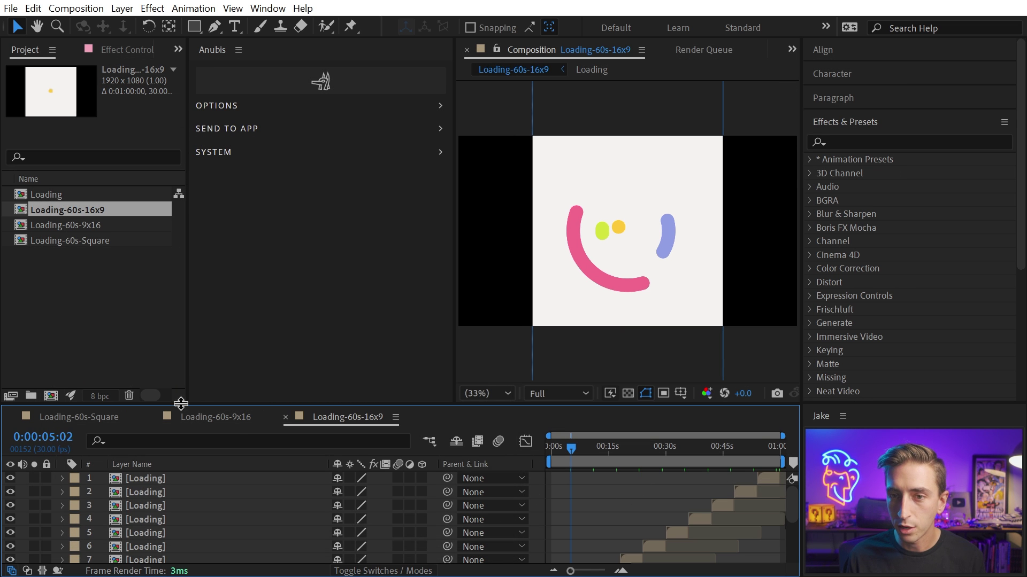
Step: Start a background Anubis render of Loading-60s-9x16, then return to the 16x9 comp
left_click(215, 417)
left_click(320, 81)
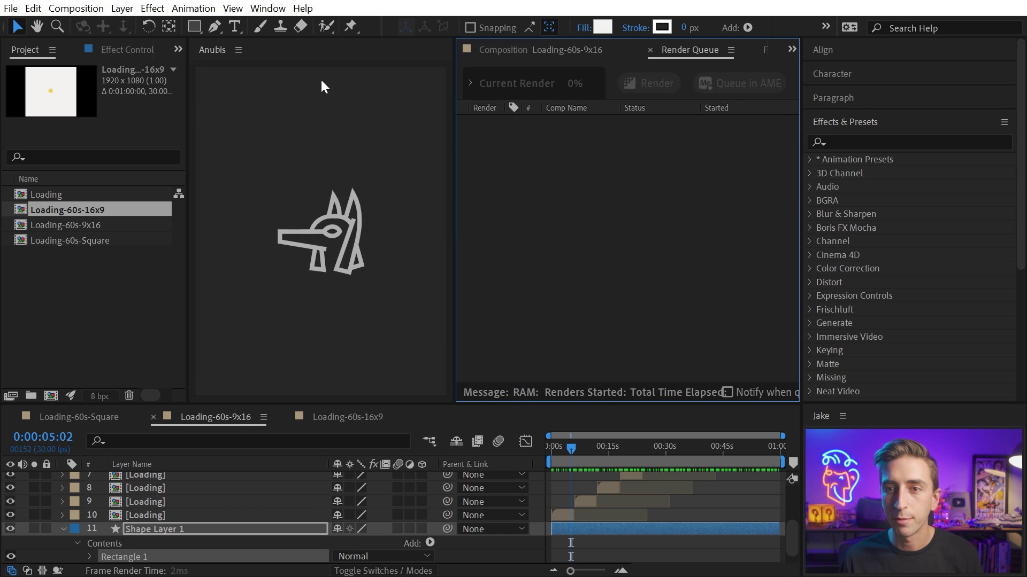
left_click(335, 423)
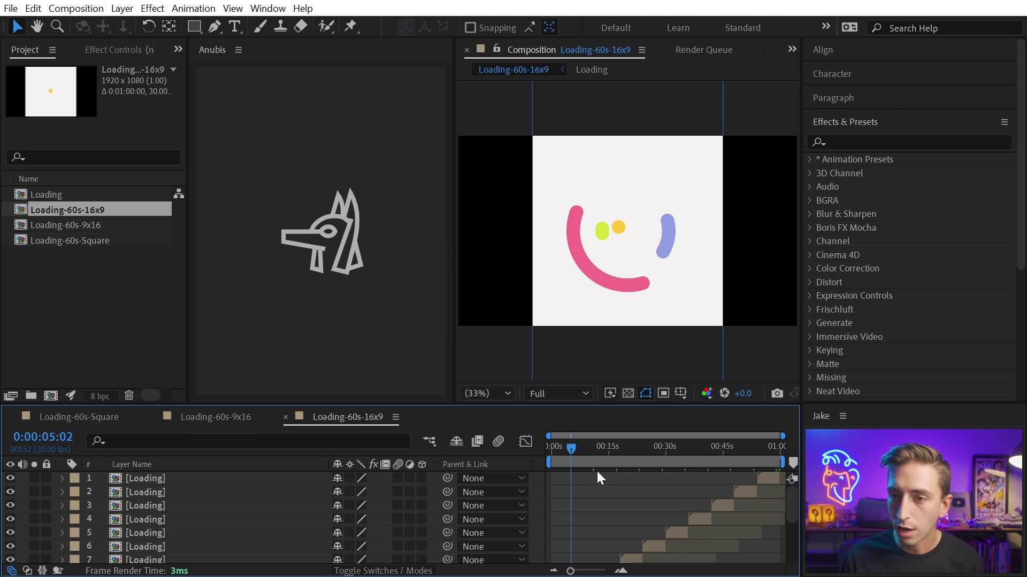
Step: Resize the background rectangle's path to 1920×1080
scroll(138, 535, "down", 5)
left_click(185, 521)
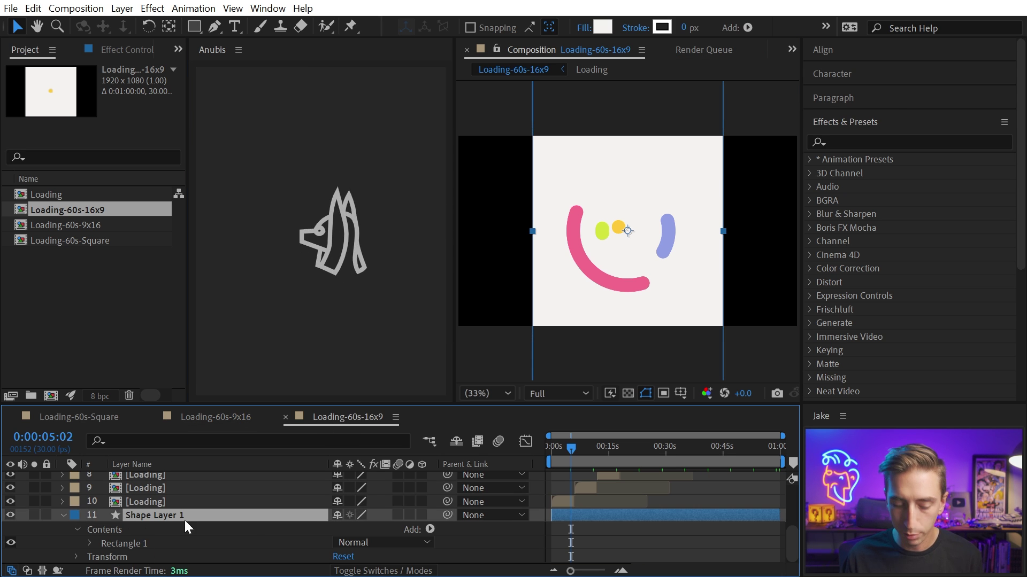
scroll(248, 525, "down", 3)
left_click(353, 501)
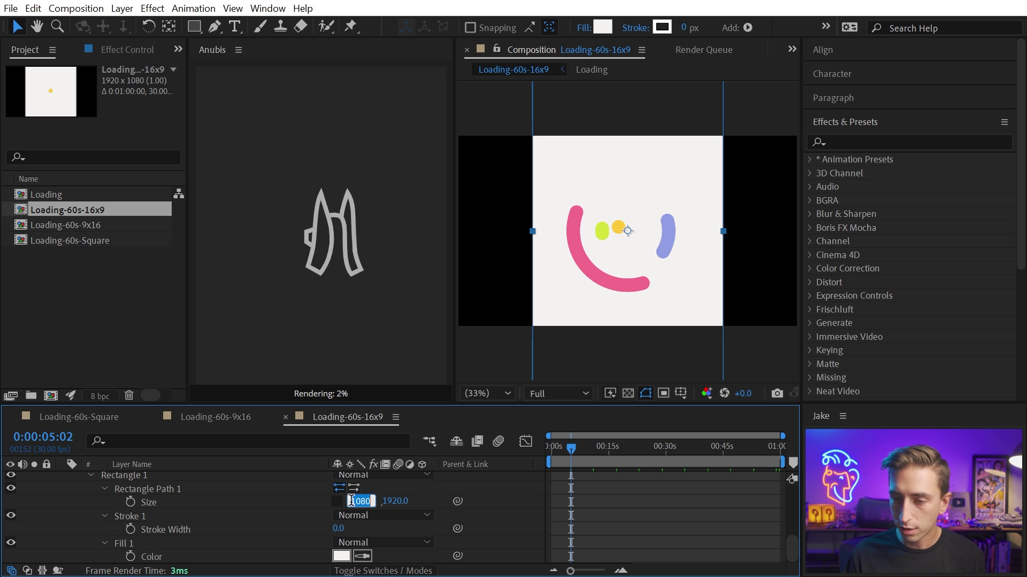
type("1920")
key("Tab")
type("1080")
key("Return")
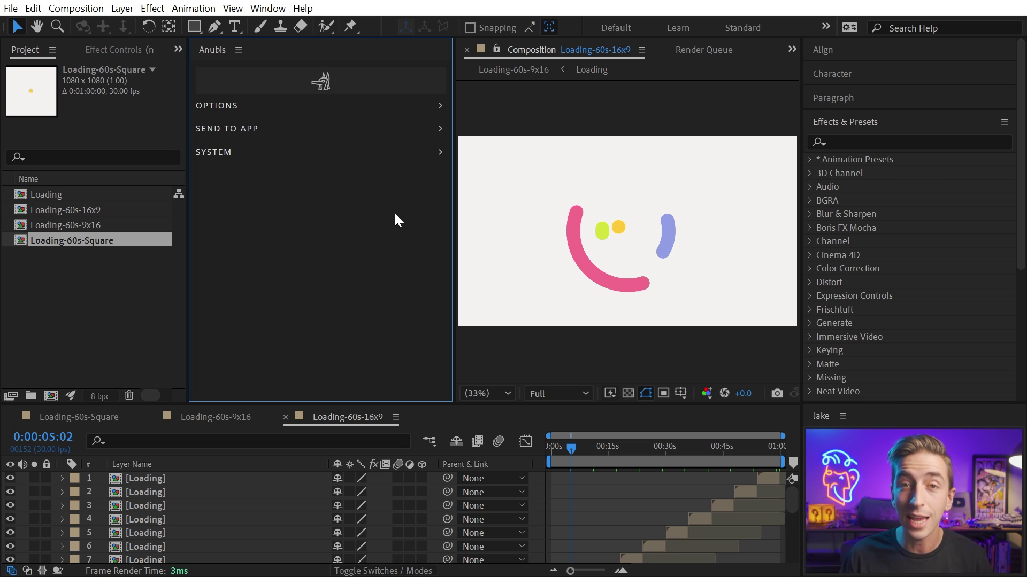
Step: Expand the Anubis options, switch MP4 quality off, and review output module presets, keeping High Quality
left_click(442, 105)
scroll(382, 258, "down", 2)
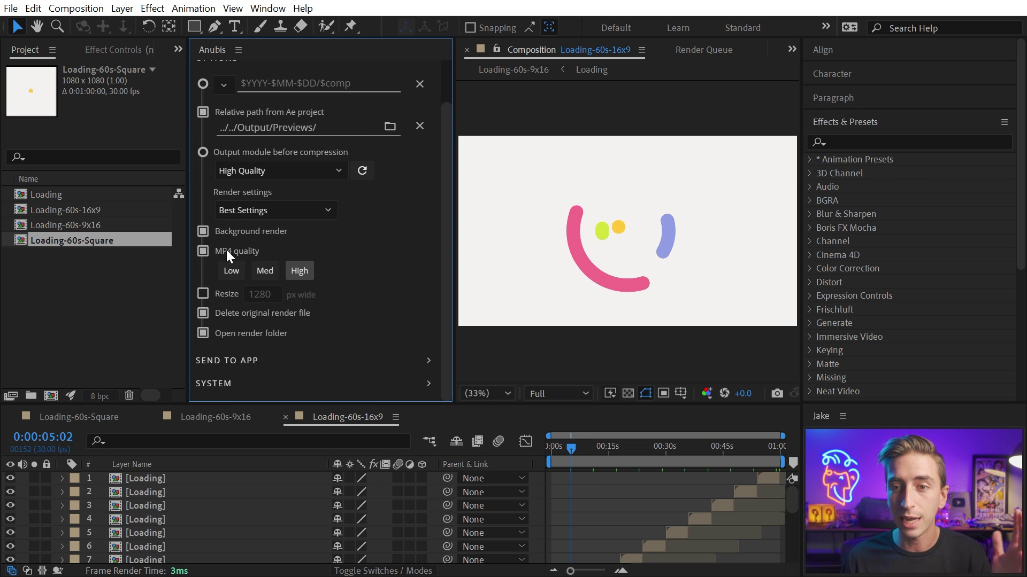
left_click(202, 251)
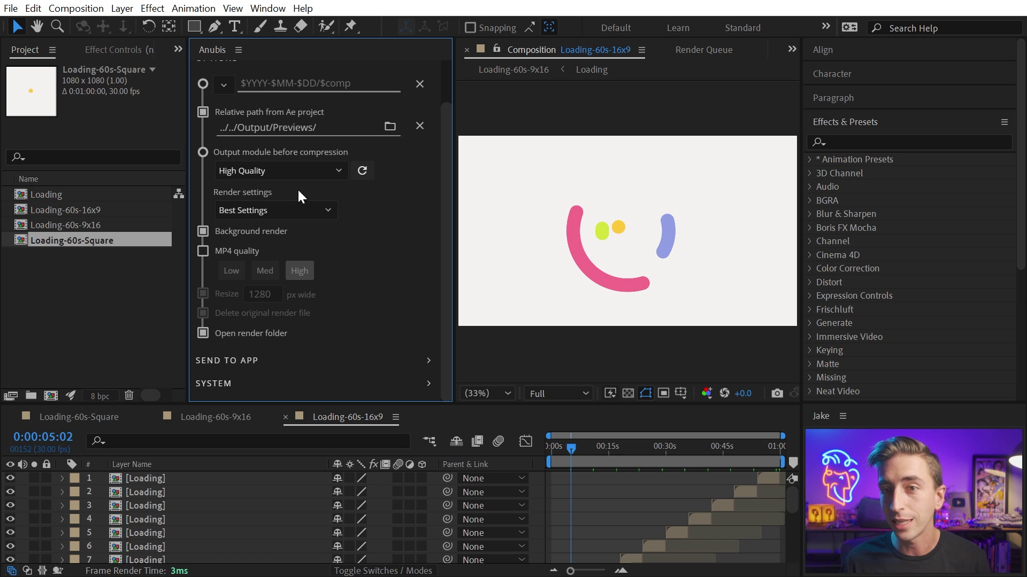
left_click(339, 170)
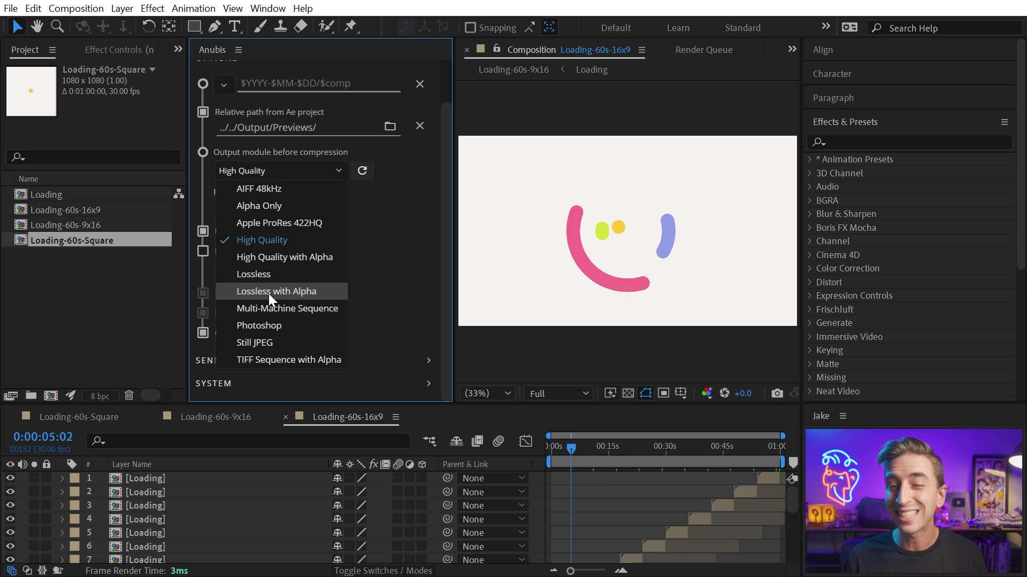
left_click(389, 227)
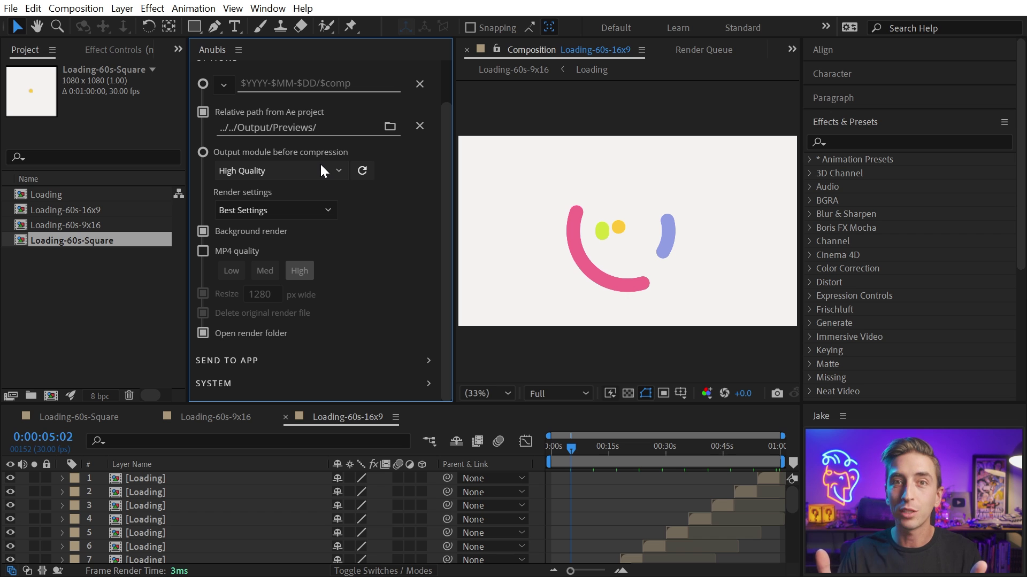
Step: Show the Render Queue, recheck the output module presets, and switch MP4 quality back on at High
left_click(704, 50)
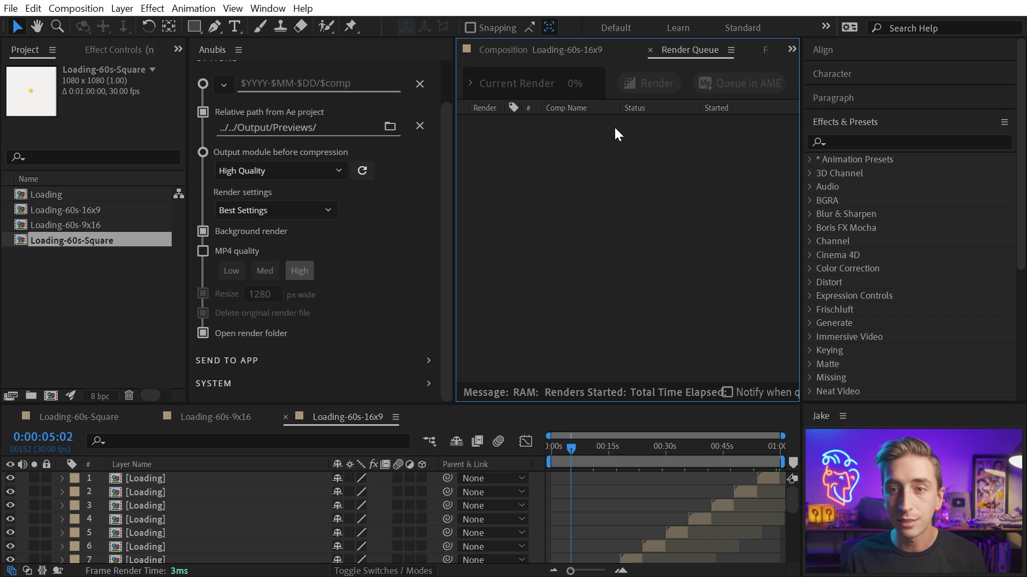
left_click(307, 172)
left_click(361, 169)
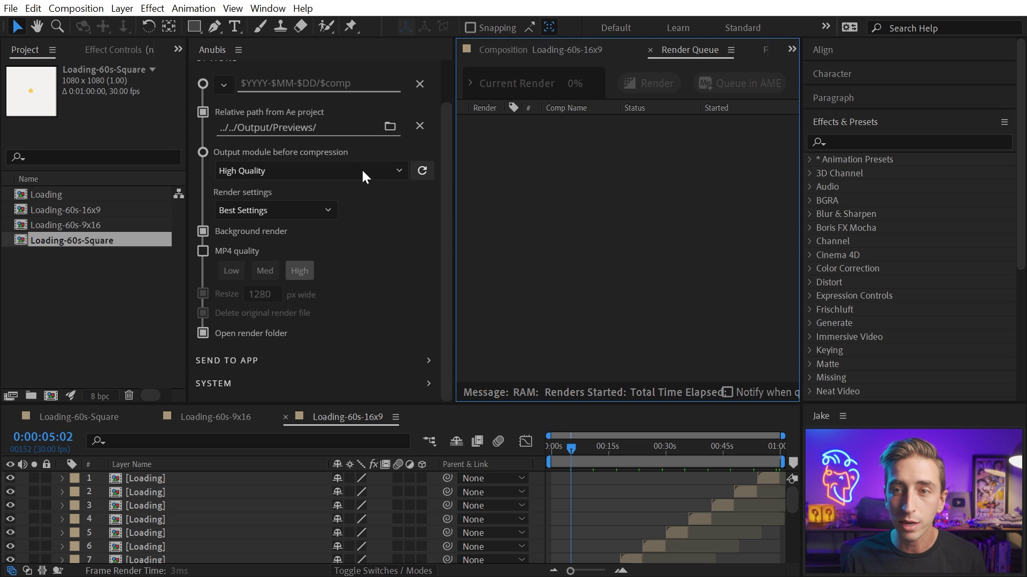
left_click(310, 167)
left_click(413, 289)
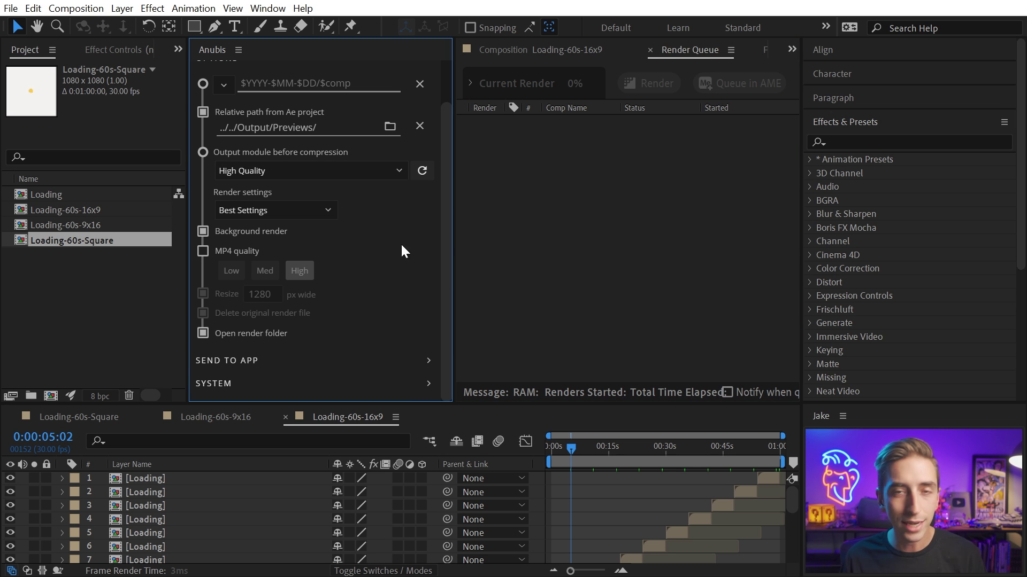
scroll(376, 212, "up", 2)
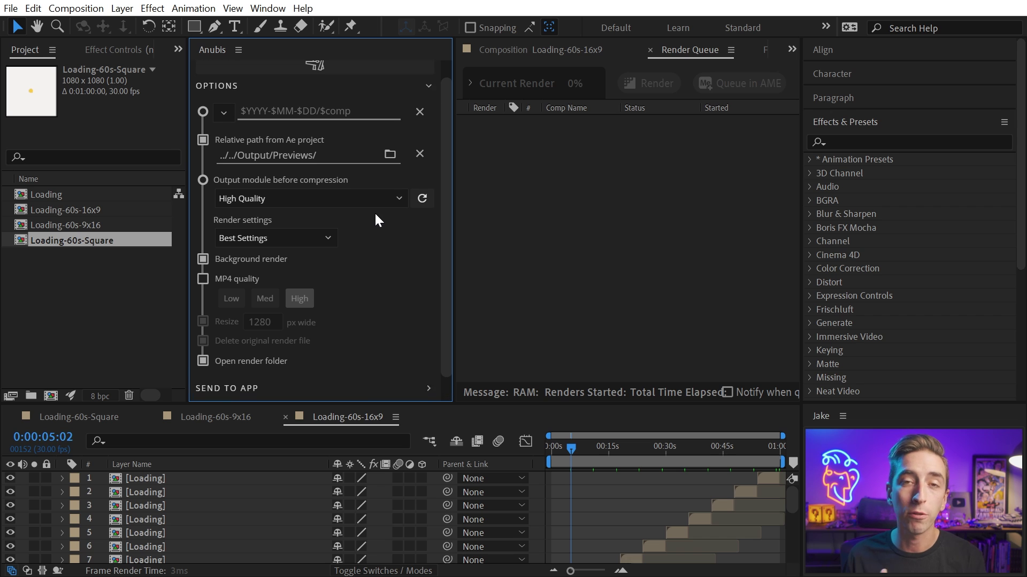
scroll(367, 259, "down", 2)
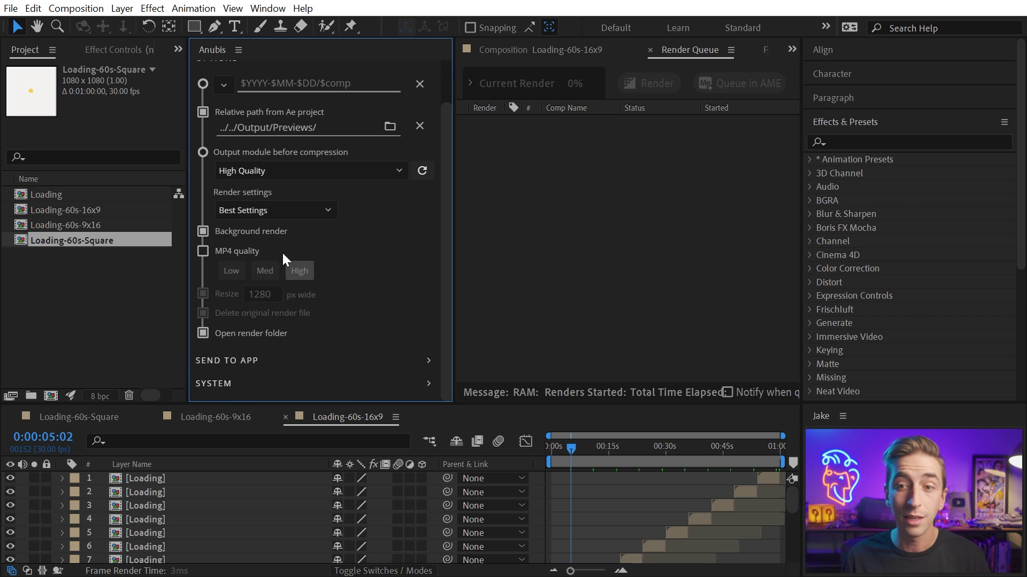
left_click(202, 251)
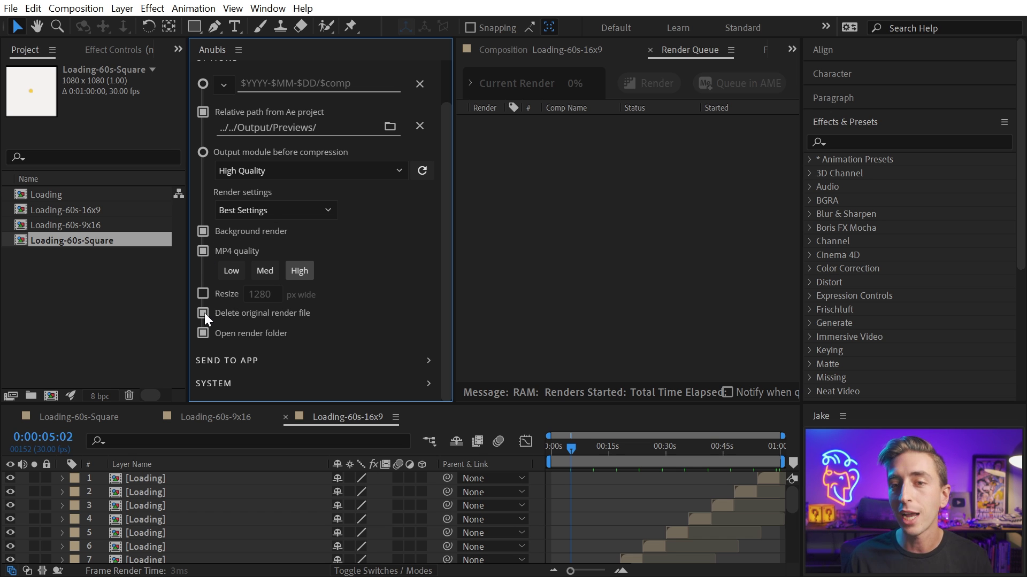